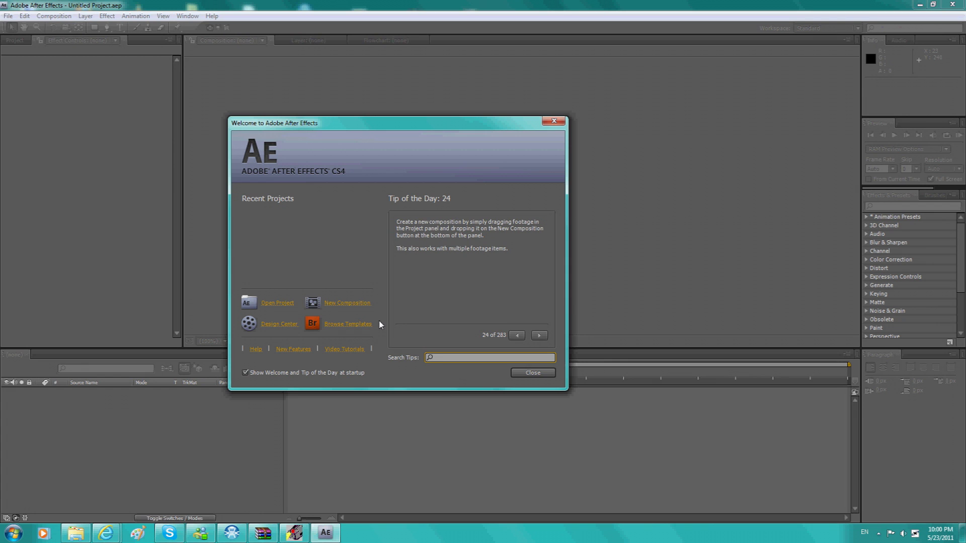
Create Comp 1 at 1920×1080, 29.97 fps, 5 seconds, showing an empty black frame.
{"action": "left_click", "coordinate": [330, 302]}
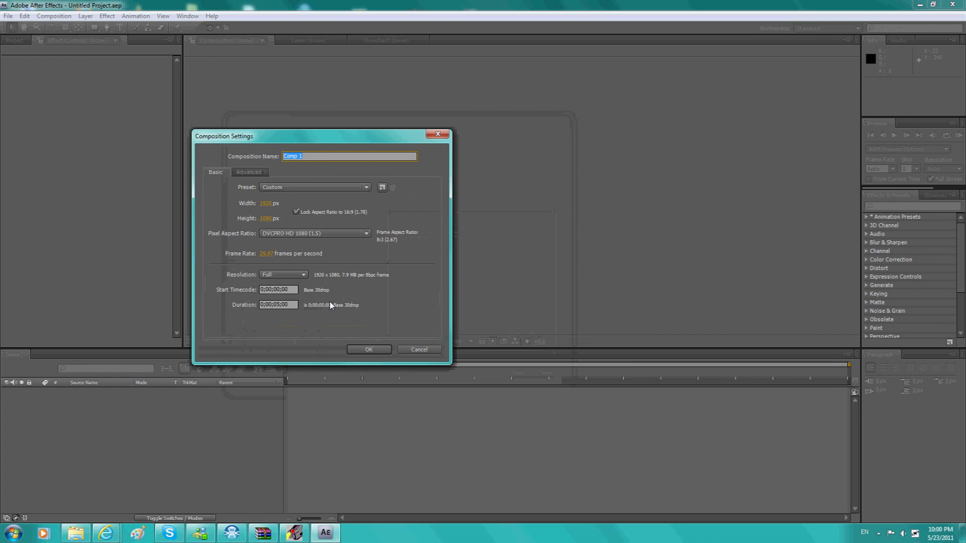
{"action": "left_click", "coordinate": [367, 350]}
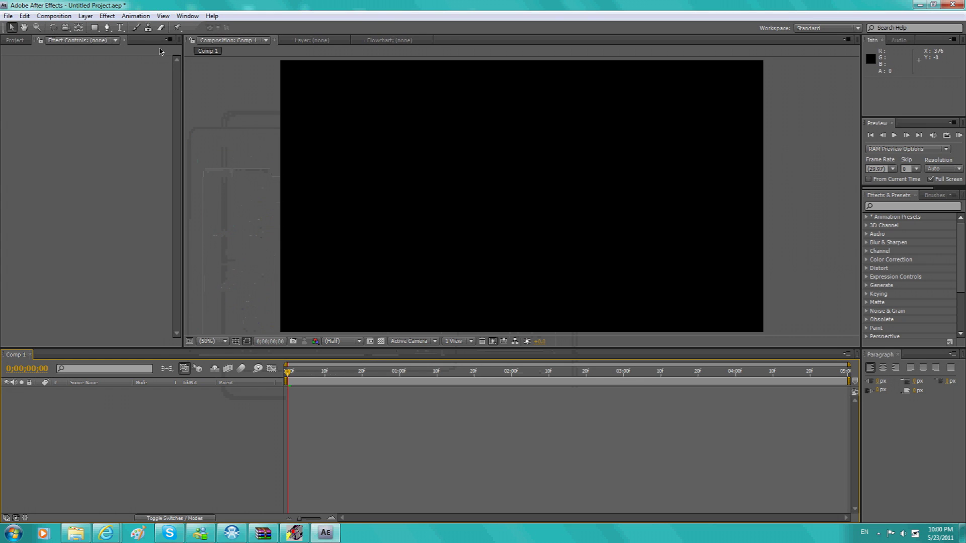
{"action": "left_click", "coordinate": [85, 16]}
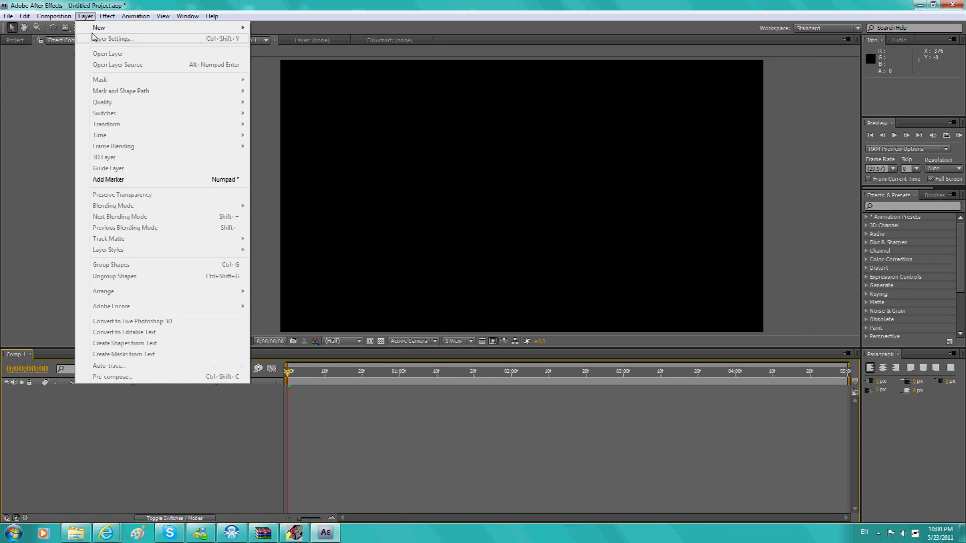
Add a full-frame dark blue-grey solid, Medium Gray-Royal Blue Solid 1, to Comp 1.
{"action": "mouse_move", "coordinate": [104, 31]}
{"action": "left_click", "coordinate": [277, 41]}
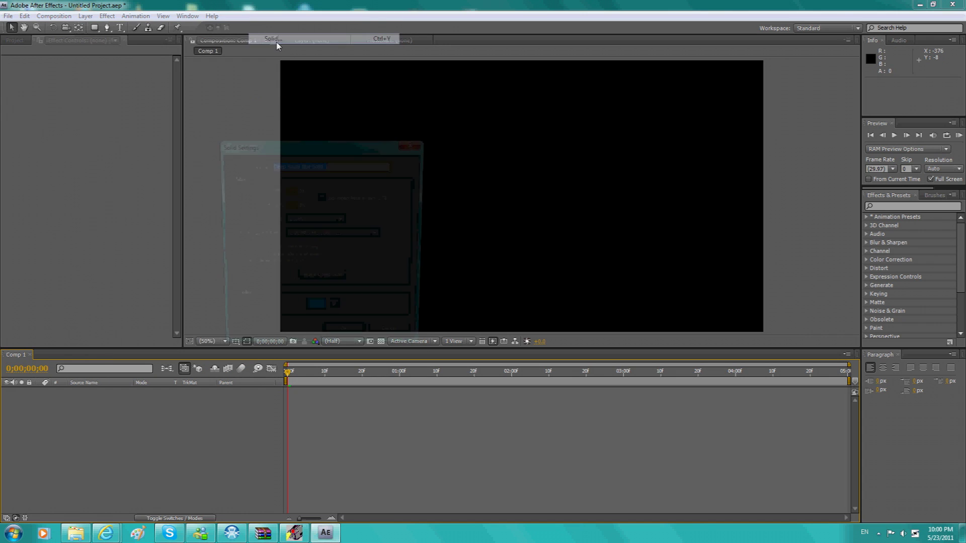
{"action": "left_click", "coordinate": [316, 313]}
{"action": "left_click", "coordinate": [325, 390]}
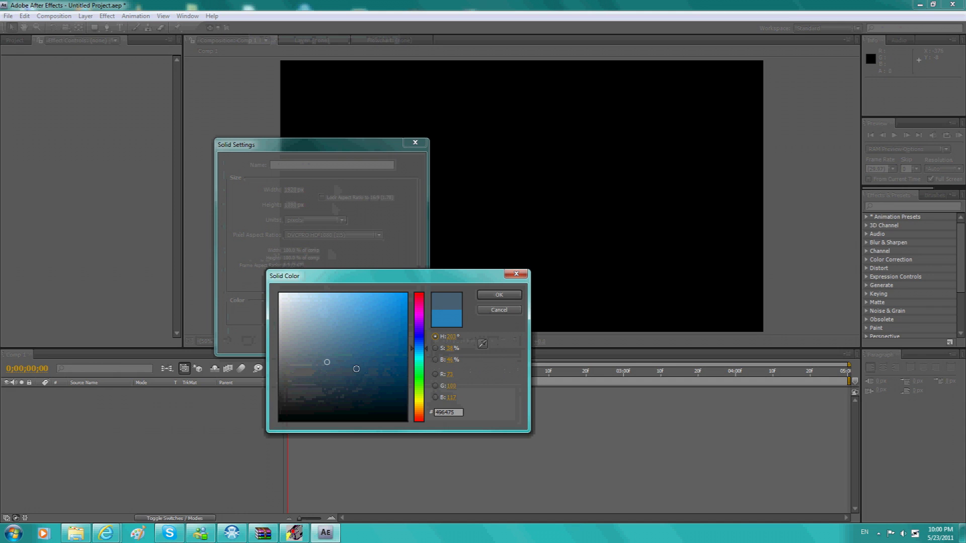
{"action": "left_click", "coordinate": [498, 295]}
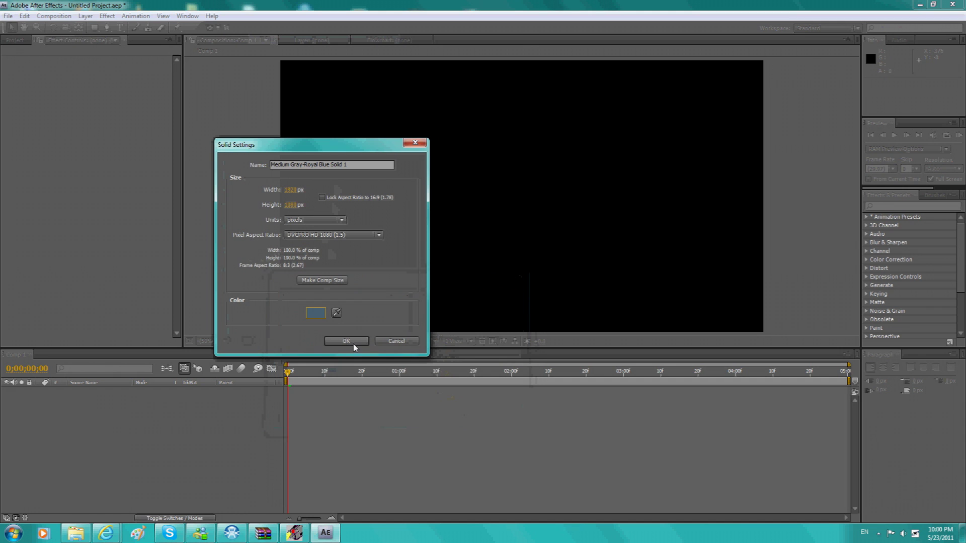
{"action": "left_click", "coordinate": [346, 341]}
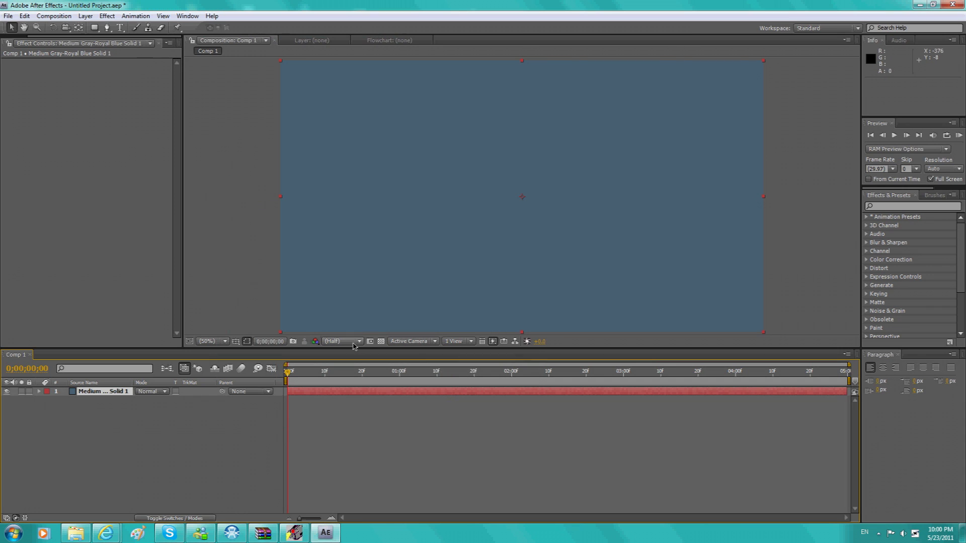
{"action": "left_click", "coordinate": [900, 205]}
{"action": "type", "text": "wave"}
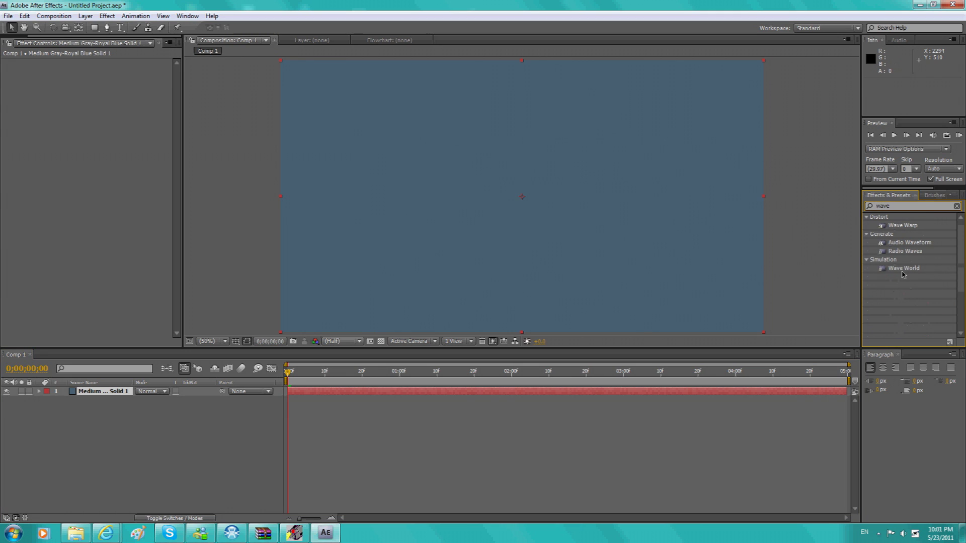
Apply Wave World to the solid, view it as Height Map, and move Producer 1 top-left.
{"action": "left_click_drag", "start_coordinate": [903, 269], "coordinate": [528, 233]}
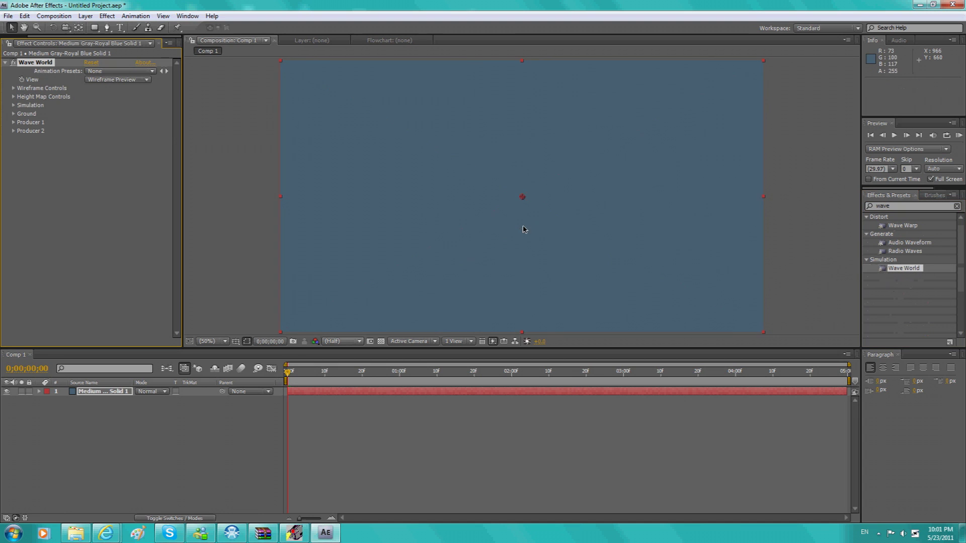
{"action": "left_click", "coordinate": [108, 80]}
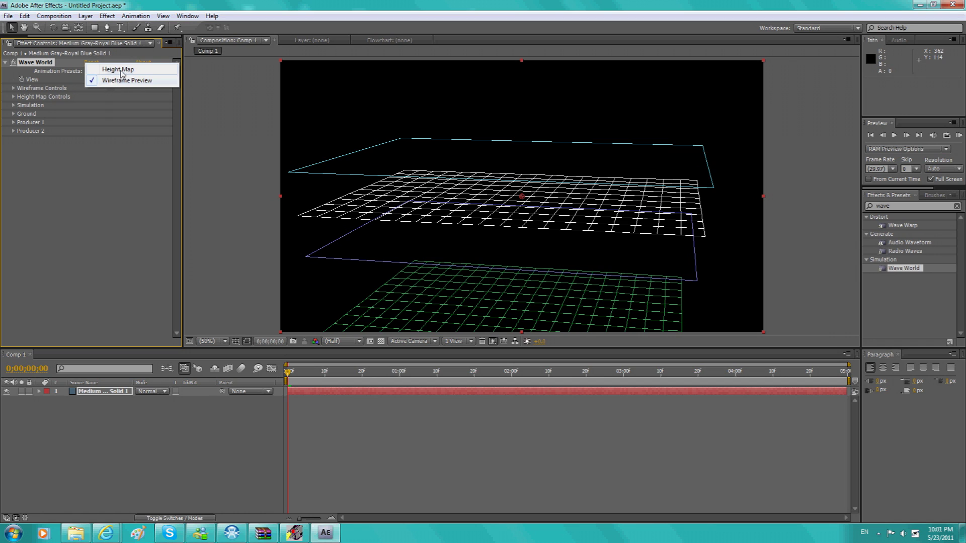
{"action": "left_click", "coordinate": [127, 73]}
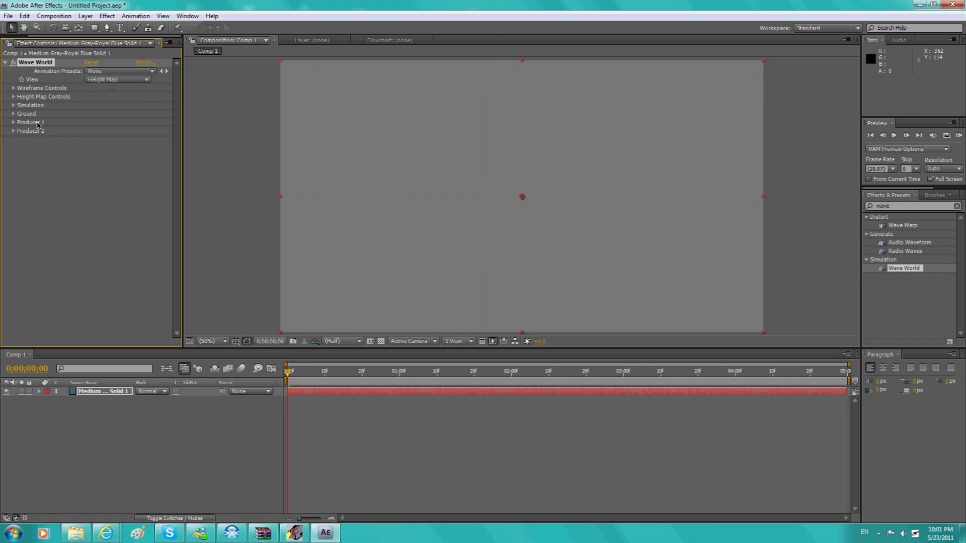
{"action": "left_click", "coordinate": [14, 122]}
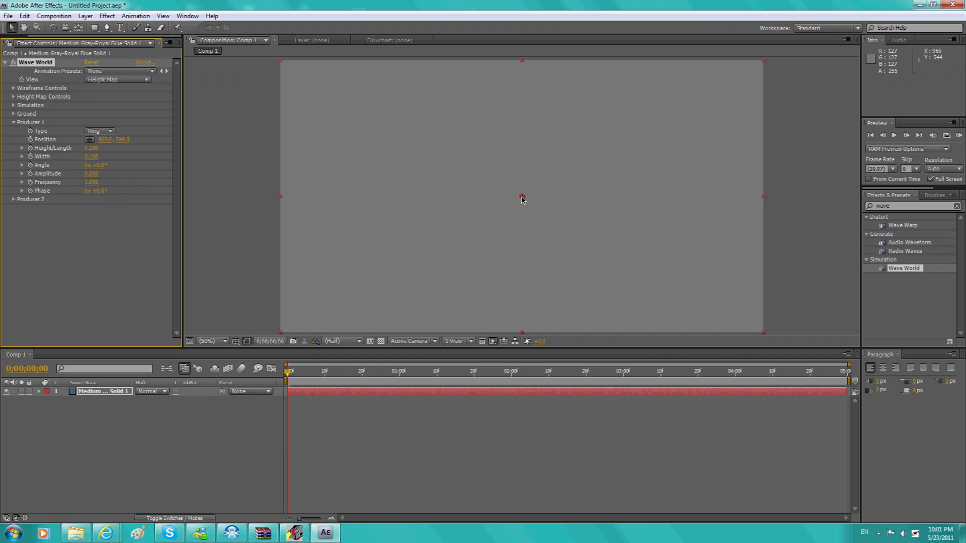
{"action": "left_click_drag", "start_coordinate": [522, 198], "coordinate": [307, 89]}
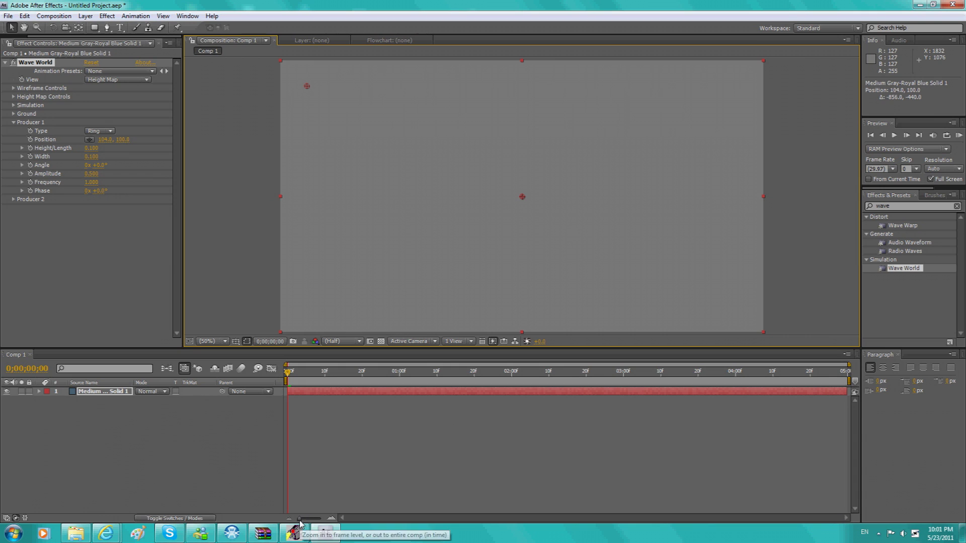
Keyframe Producer 1 position from the top-left to 1764.0, 974.0 at frame 6.
{"action": "mouse_move", "coordinate": [309, 518]}
{"action": "left_mouse_down"}
{"action": "mouse_move", "coordinate": [332, 519]}
{"action": "mouse_move", "coordinate": [289, 518]}
{"action": "mouse_move", "coordinate": [320, 519]}
{"action": "left_mouse_up"}
{"action": "left_click", "coordinate": [335, 478]}
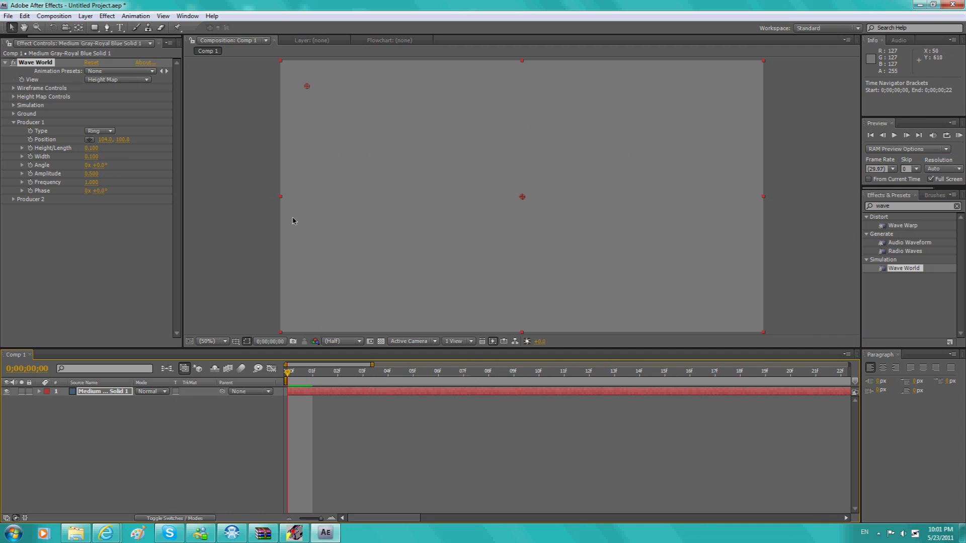
{"action": "left_click", "coordinate": [31, 141]}
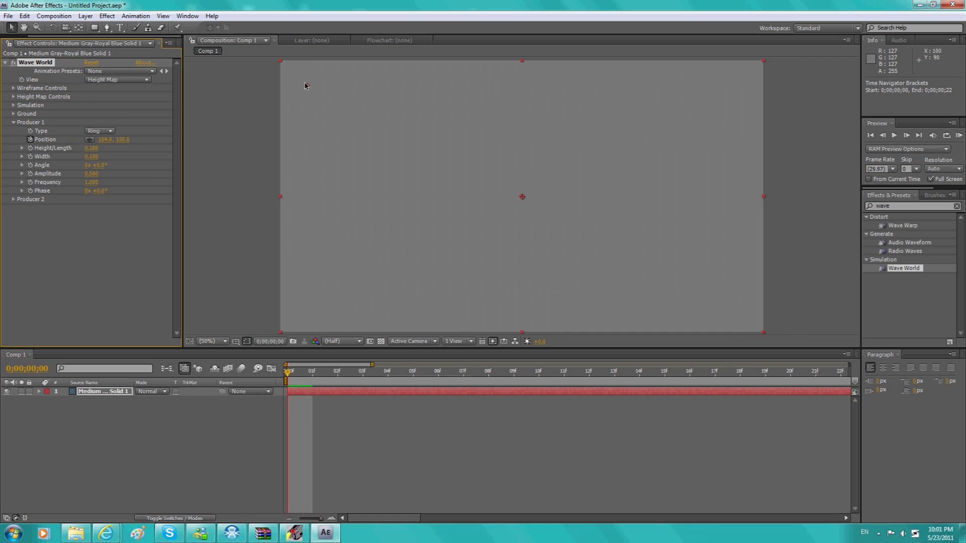
{"action": "left_click_drag", "start_coordinate": [292, 376], "coordinate": [352, 373]}
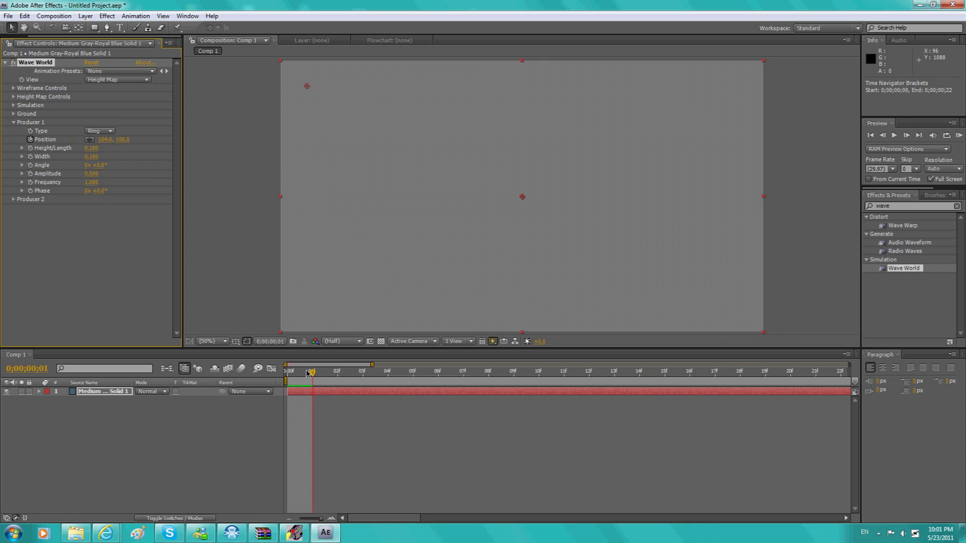
{"action": "left_click", "coordinate": [354, 372]}
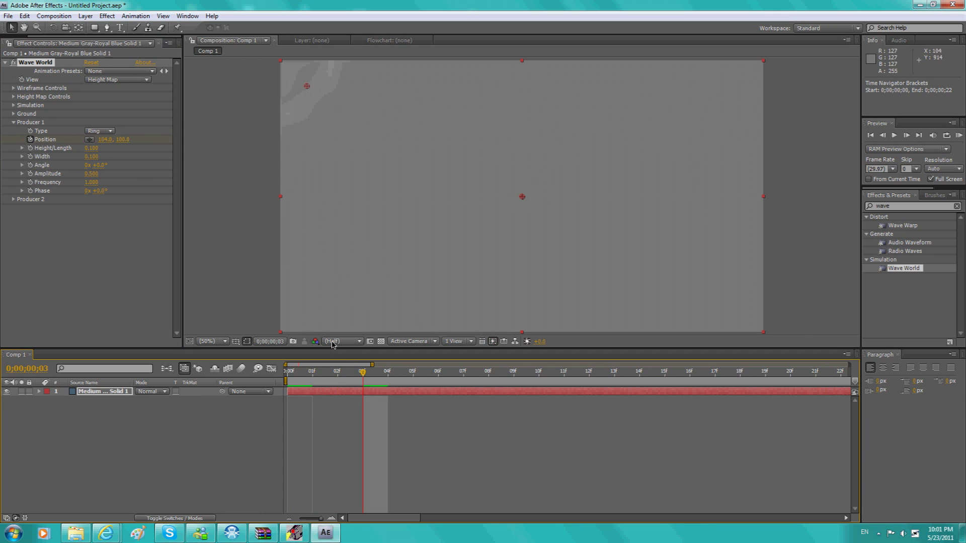
{"action": "left_click_drag", "start_coordinate": [372, 365], "coordinate": [415, 364]}
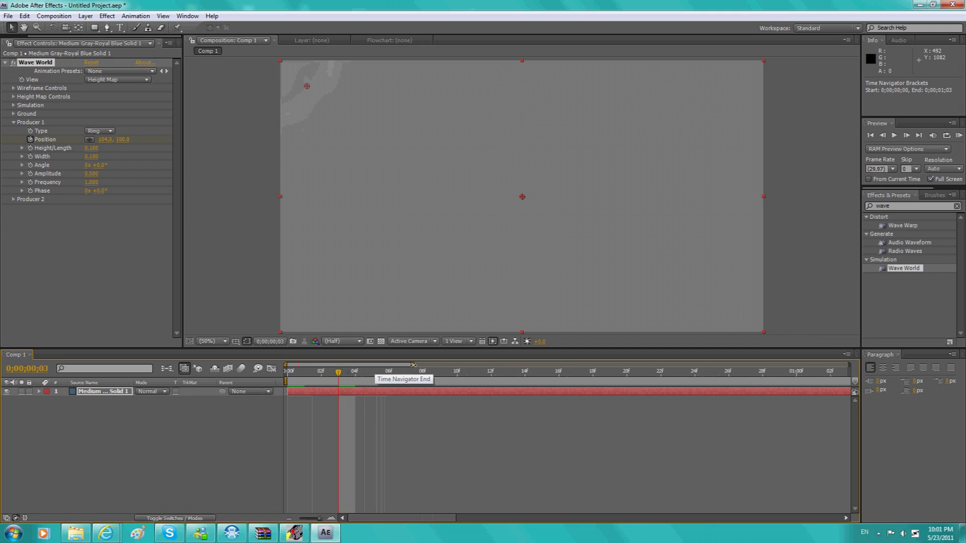
{"action": "left_click_drag", "start_coordinate": [337, 373], "coordinate": [384, 373]}
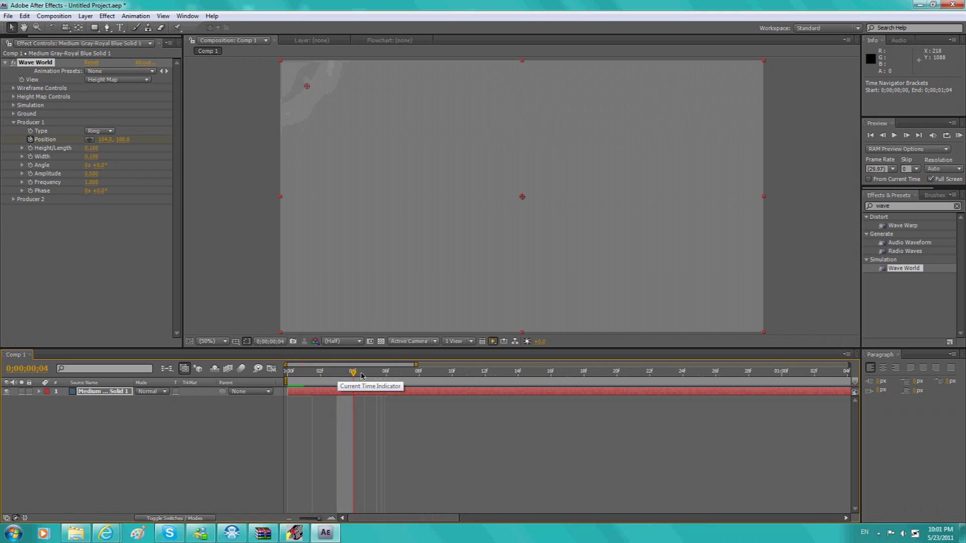
{"action": "mouse_move", "coordinate": [306, 86]}
{"action": "left_mouse_down"}
{"action": "mouse_move", "coordinate": [607, 255]}
{"action": "mouse_move", "coordinate": [725, 307]}
{"action": "left_mouse_up"}
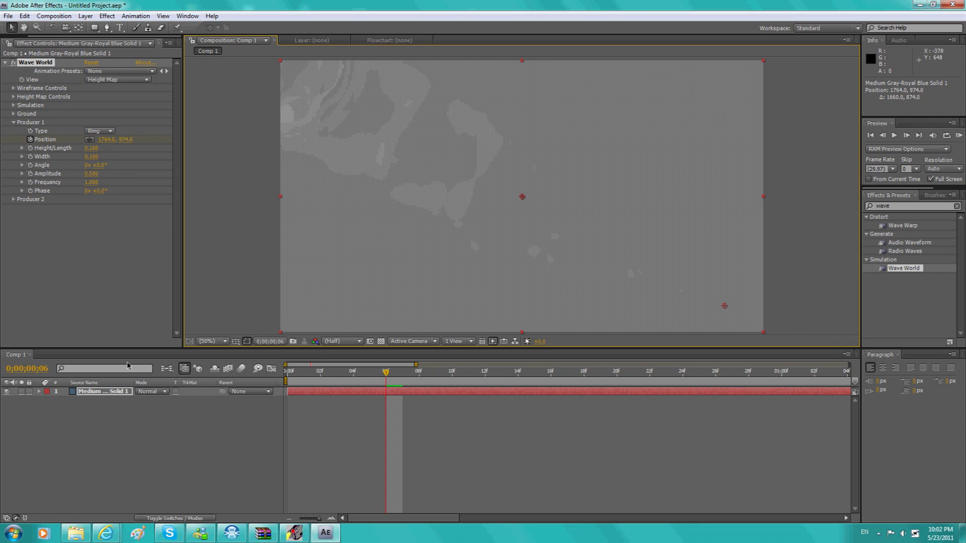
Rename the solid layer to 'wave'.
{"action": "left_click", "coordinate": [98, 393]}
{"action": "key", "text": "Return"}
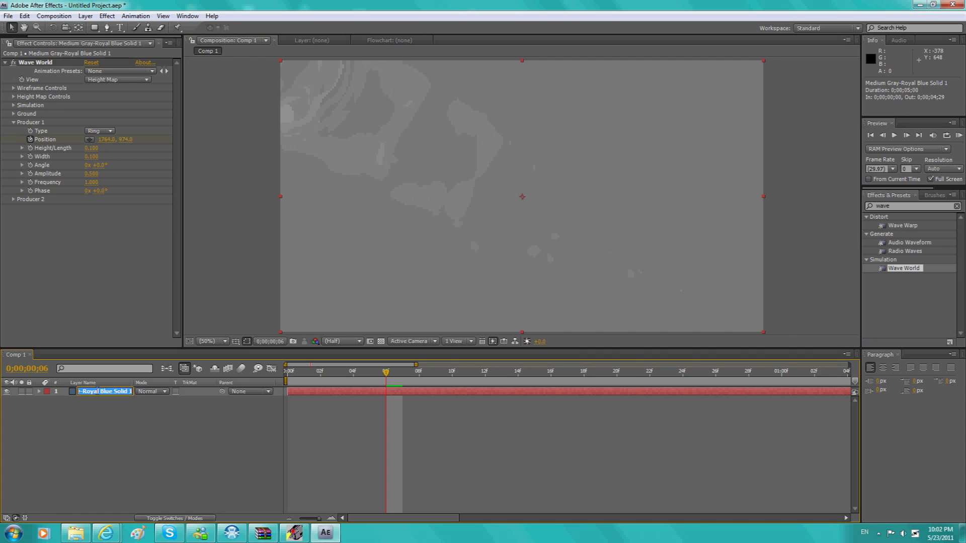
{"action": "type", "text": "wave"}
{"action": "key", "text": "Return"}
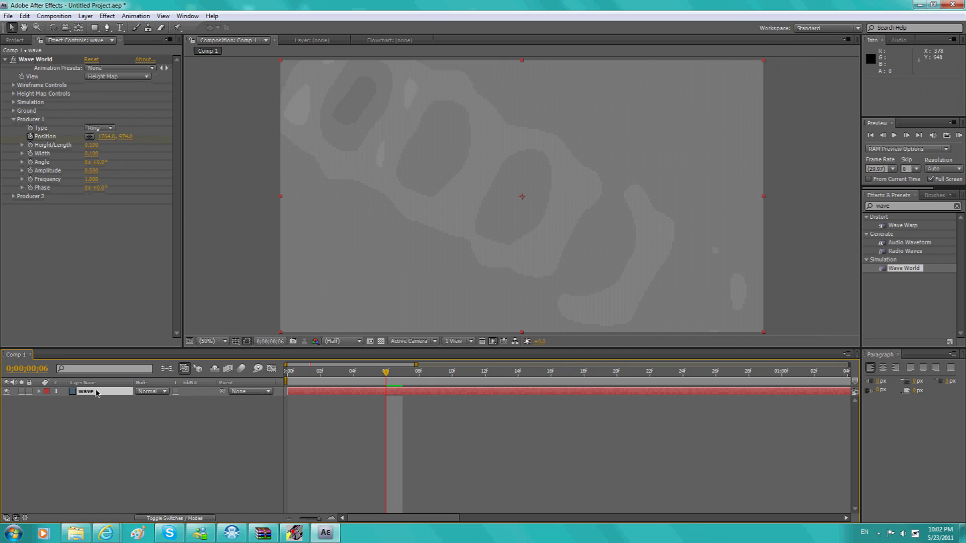
{"action": "left_click", "coordinate": [86, 16]}
{"action": "mouse_move", "coordinate": [103, 28]}
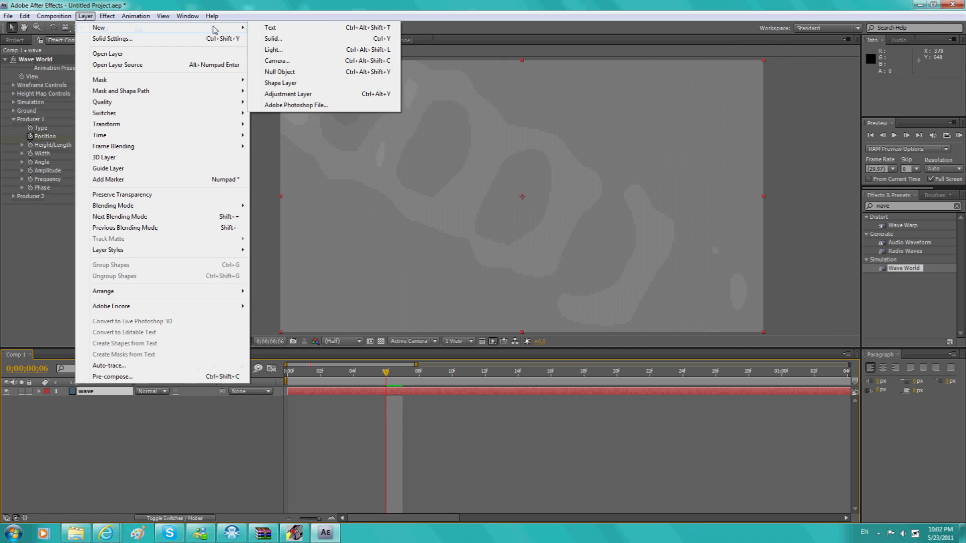
Add a bright cyan full-frame solid above the wave layer and name it 'water'.
{"action": "left_click", "coordinate": [295, 43]}
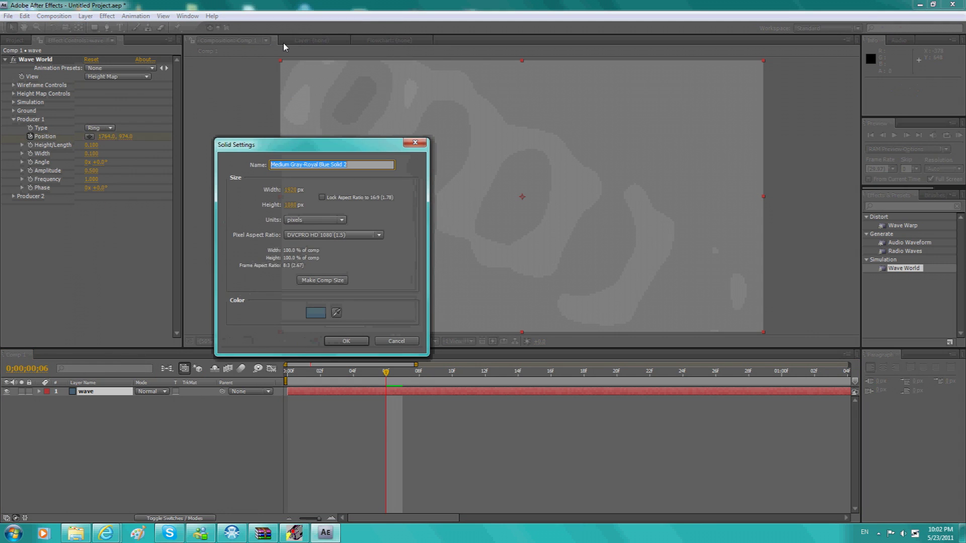
{"action": "left_click", "coordinate": [318, 325]}
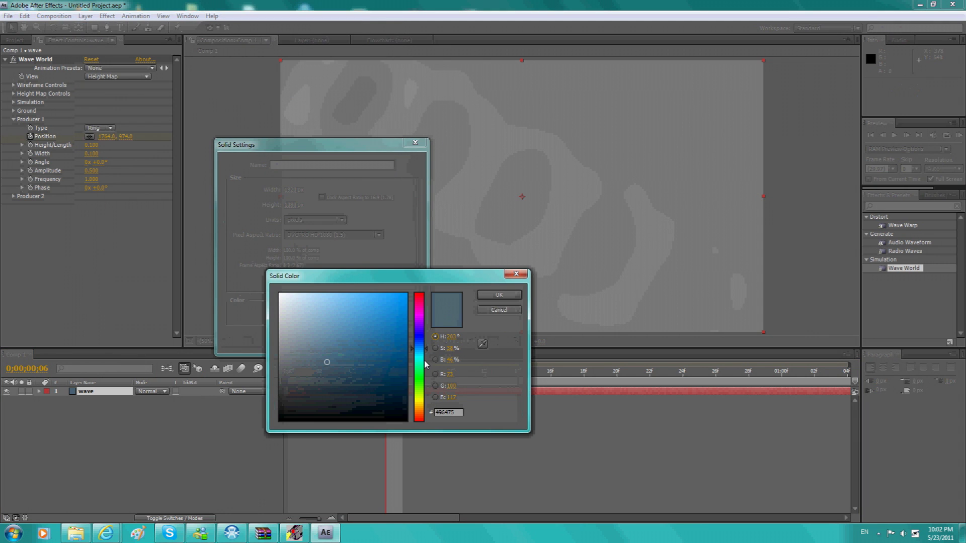
{"action": "left_click_drag", "start_coordinate": [424, 362], "coordinate": [425, 355]}
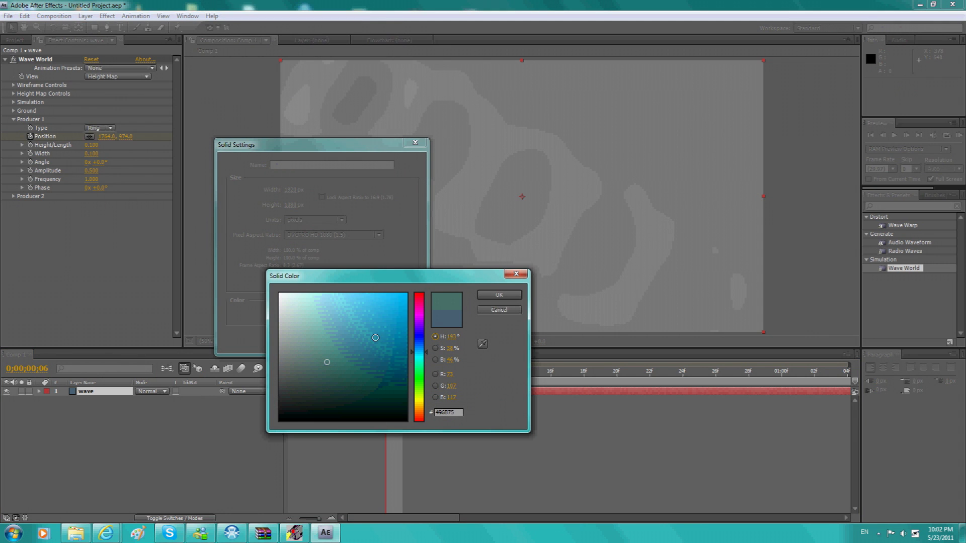
{"action": "left_click_drag", "start_coordinate": [376, 338], "coordinate": [395, 308]}
{"action": "left_click", "coordinate": [498, 295]}
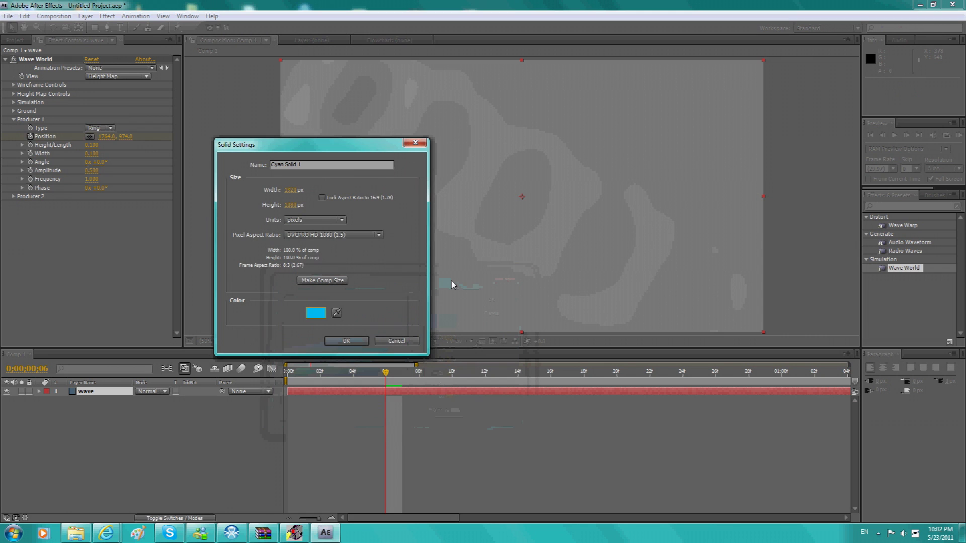
{"action": "left_click", "coordinate": [355, 340]}
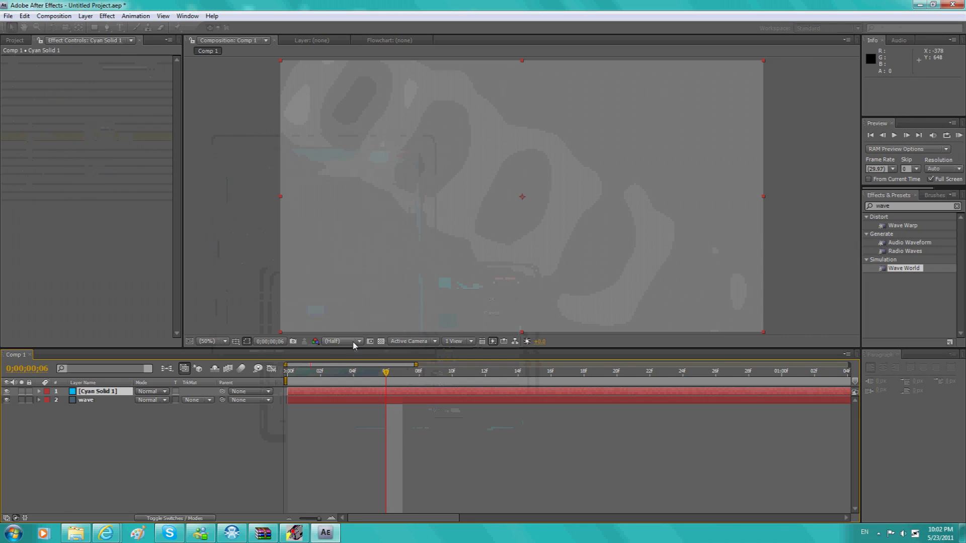
{"action": "type", "text": "water"}
{"action": "key", "text": "Return"}
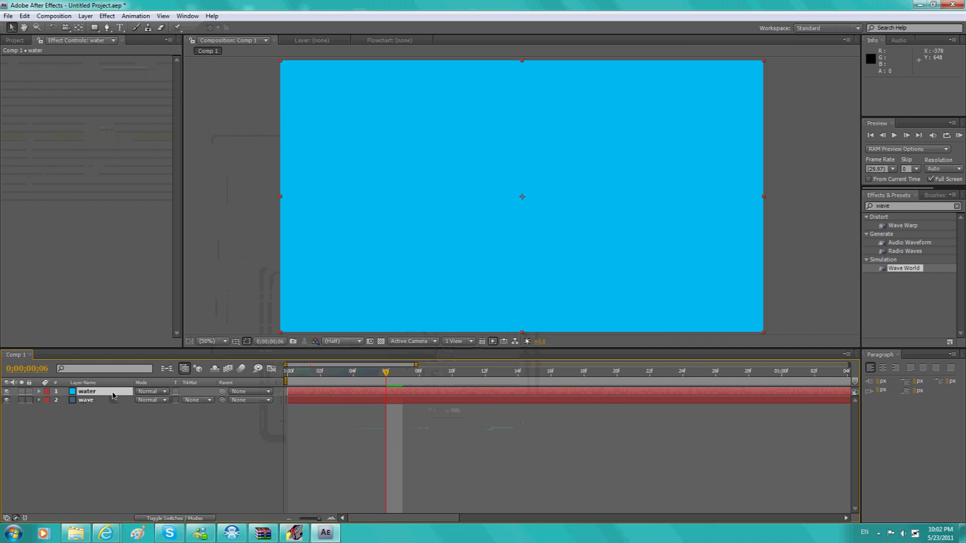
{"action": "left_click", "coordinate": [895, 206]}
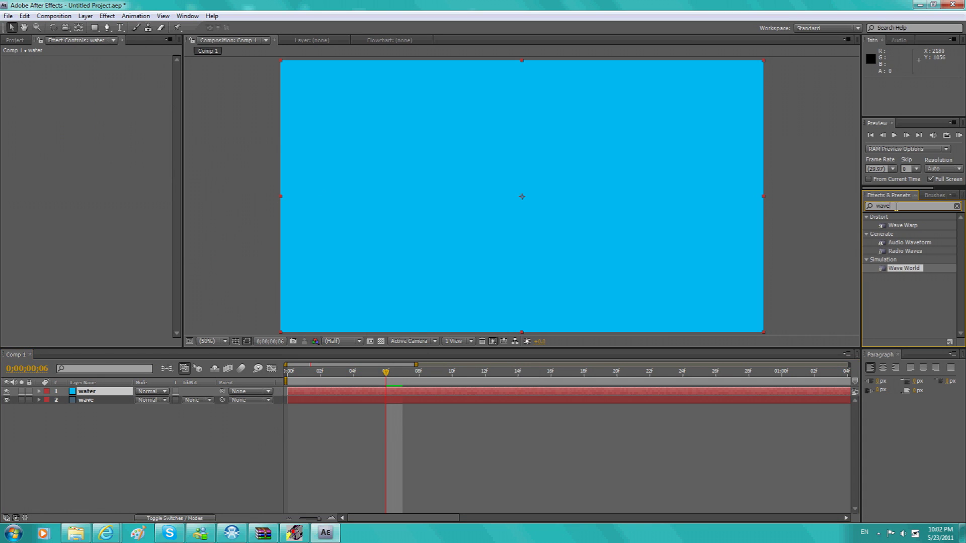
Apply Caustics to the water layer with Bottom Repeat Mode Once and Stretch to Fit.
{"action": "type", "text": "caustics"}
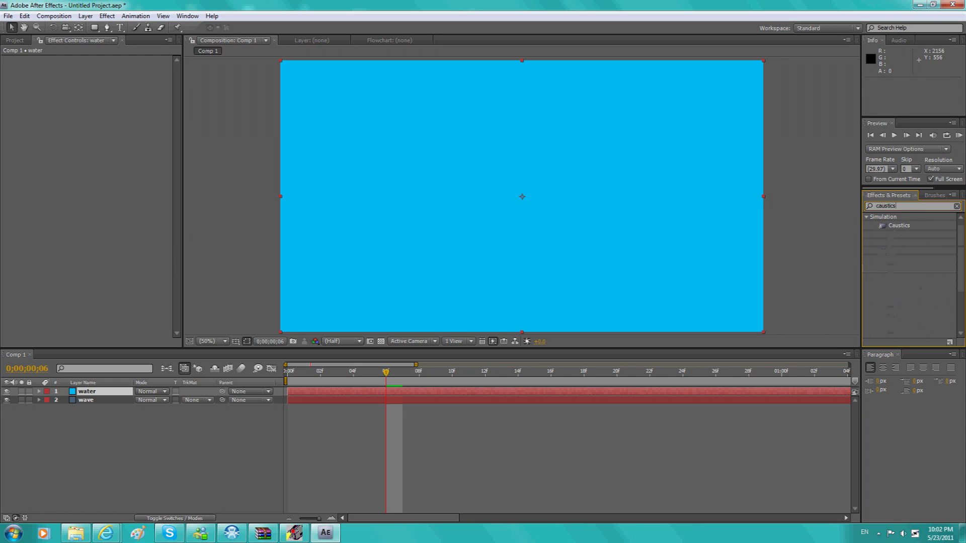
{"action": "left_click_drag", "start_coordinate": [900, 225], "coordinate": [524, 210]}
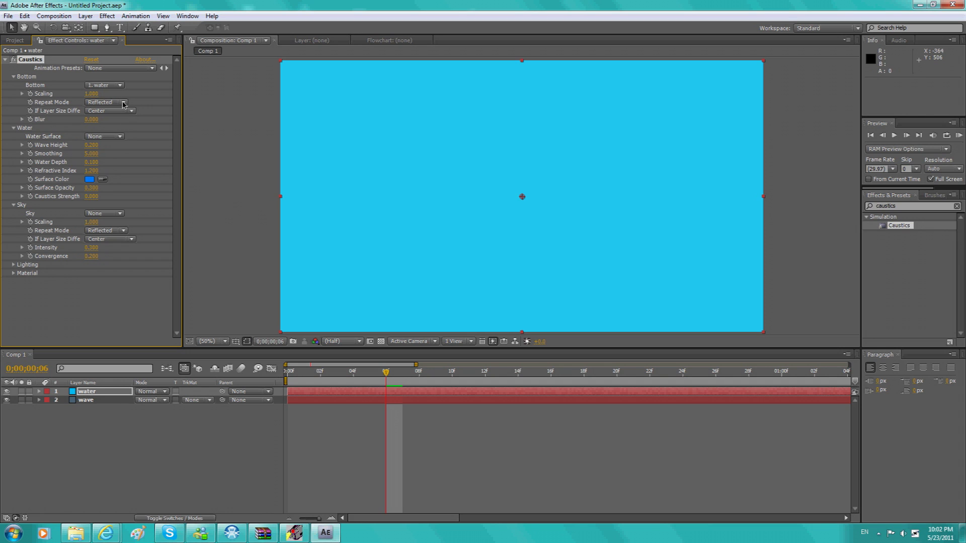
{"action": "left_click", "coordinate": [117, 103]}
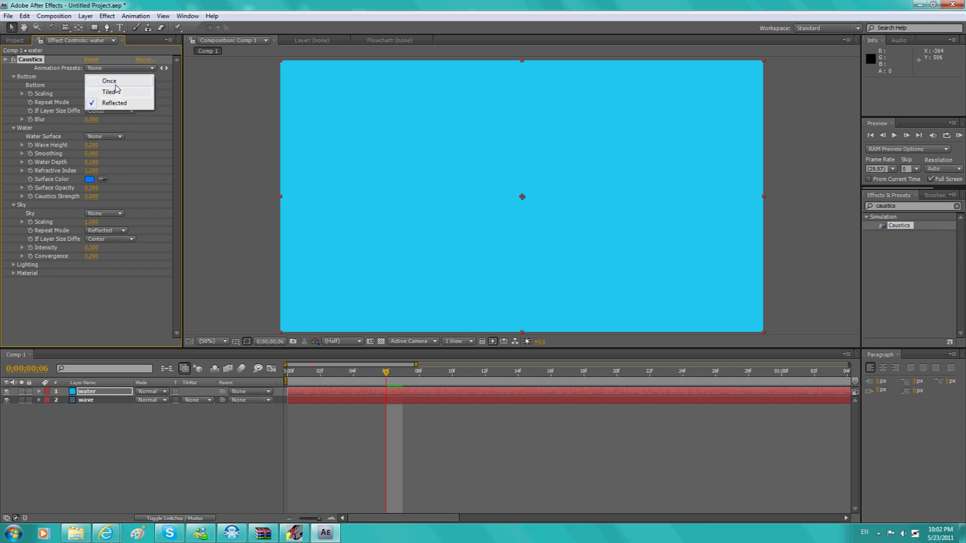
{"action": "left_click", "coordinate": [116, 84]}
{"action": "left_click", "coordinate": [117, 111]}
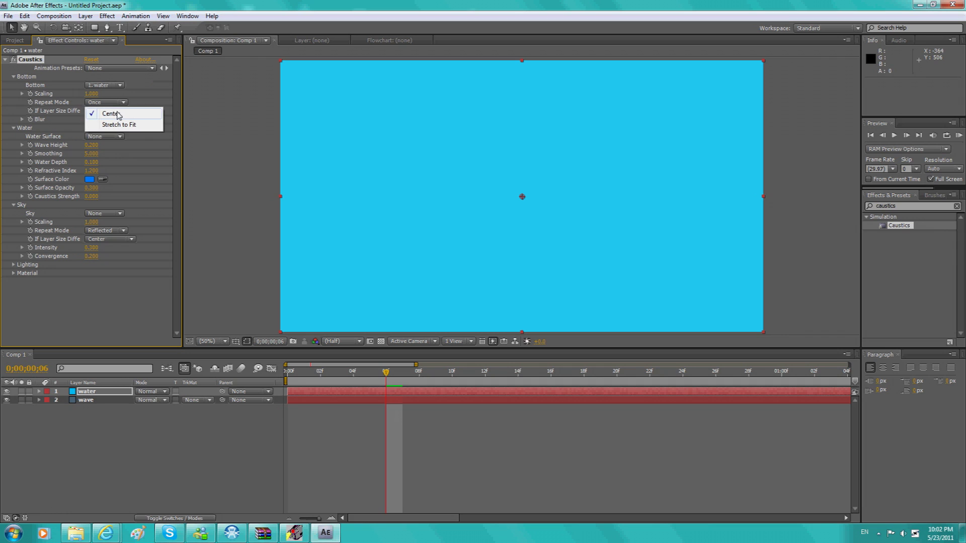
{"action": "left_click", "coordinate": [118, 114]}
{"action": "left_click", "coordinate": [119, 111]}
{"action": "left_click", "coordinate": [119, 124]}
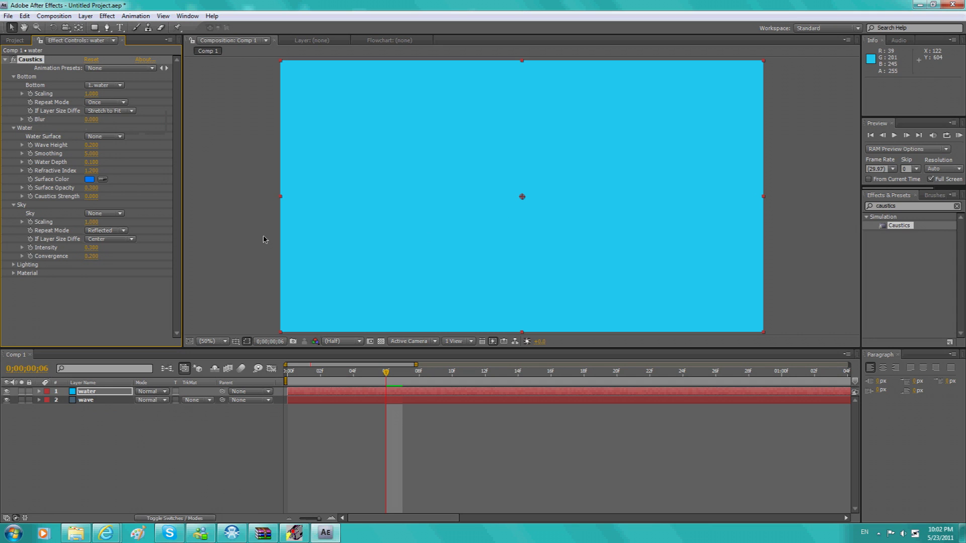
{"action": "left_click", "coordinate": [121, 27]}
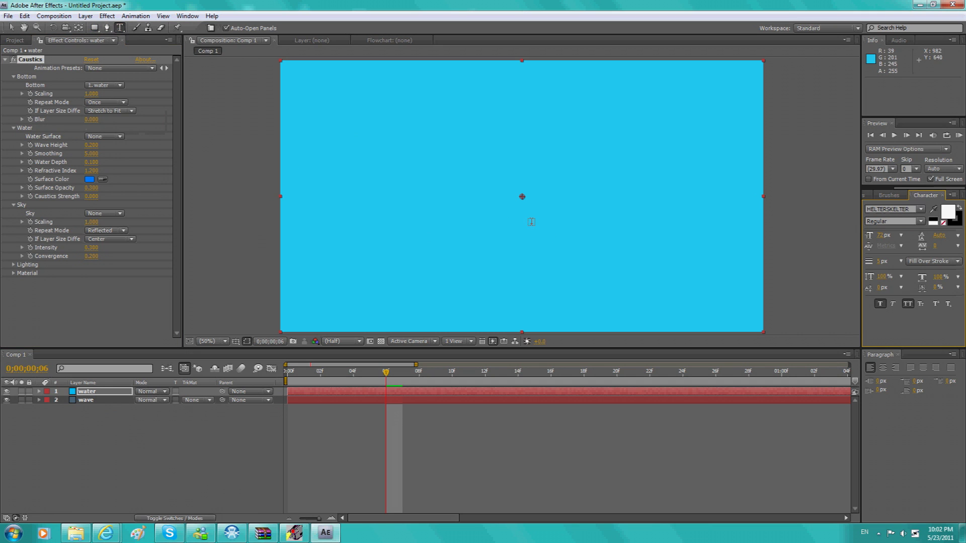
Type the white title 'DEADLYPRODUCTIONS' and centre it in the frame.
{"action": "left_click", "coordinate": [469, 197]}
{"action": "type", "text": "DEADLYPRODUCTIONS"}
{"action": "key", "text": "KP_Enter"}
{"action": "left_click_drag", "start_coordinate": [574, 270], "coordinate": [524, 276]}
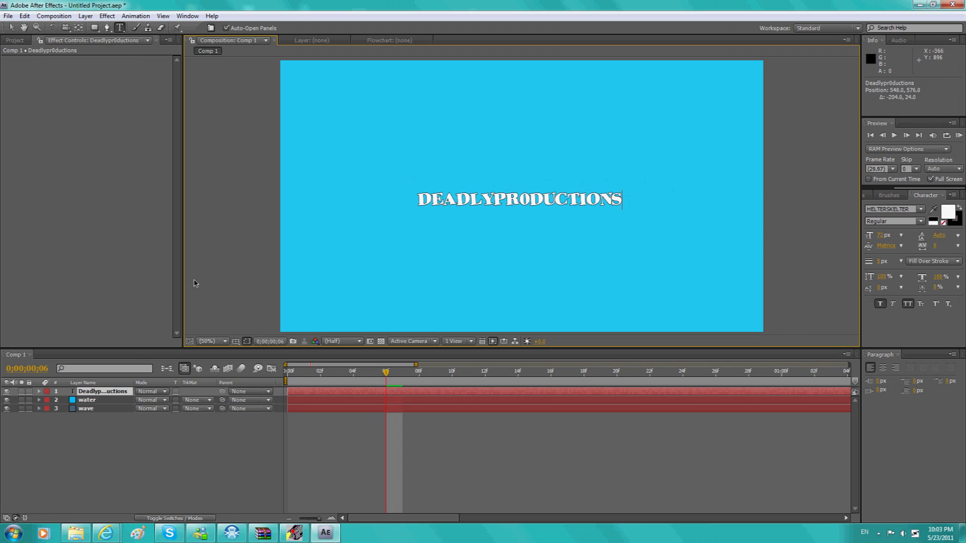
{"action": "left_click", "coordinate": [101, 400]}
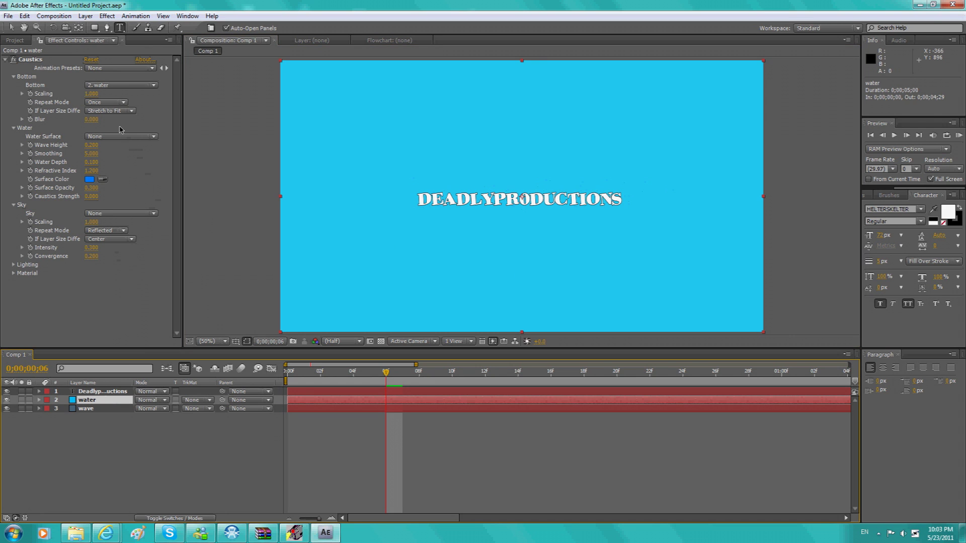
Set the Caustics Bottom to the Deadlyproductions text layer and hide that layer.
{"action": "left_click", "coordinate": [130, 86]}
{"action": "left_click", "coordinate": [131, 78]}
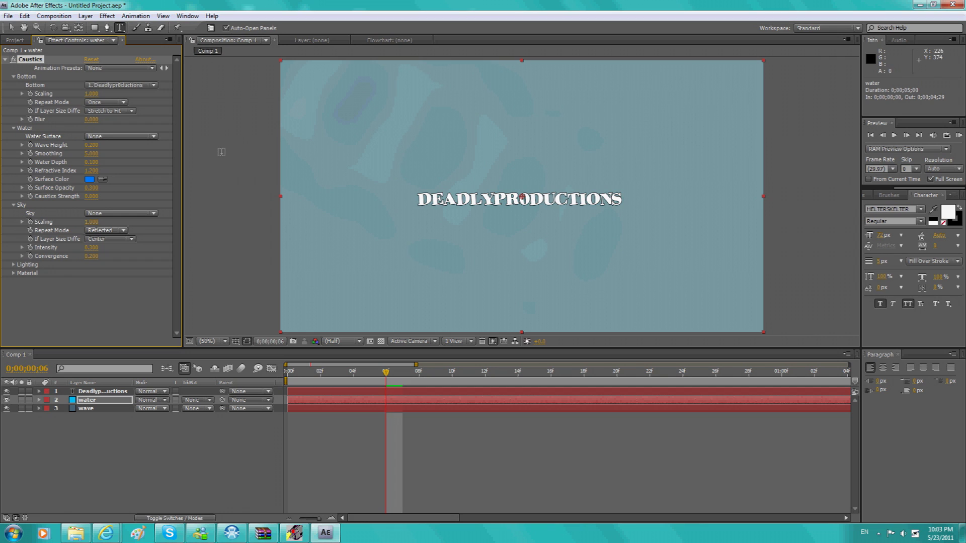
{"action": "left_click", "coordinate": [7, 392]}
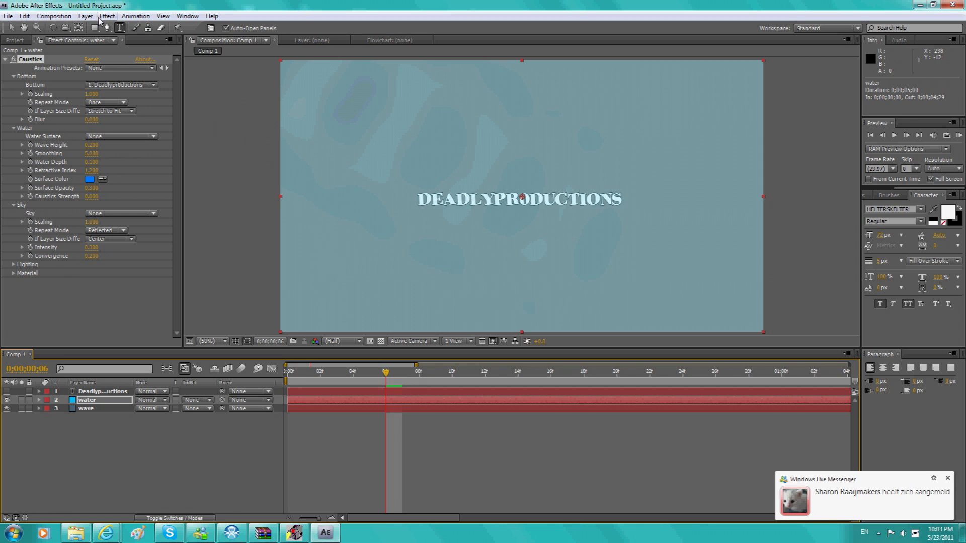
Pre-compose the water layer into water Comp 1, then undo it.
{"action": "left_click", "coordinate": [85, 15]}
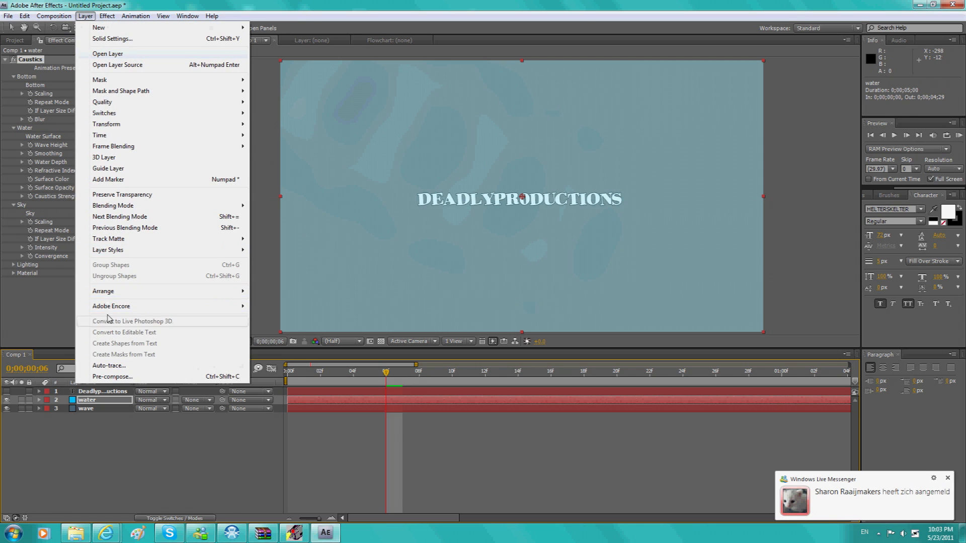
{"action": "left_click", "coordinate": [112, 376]}
{"action": "left_click", "coordinate": [246, 260]}
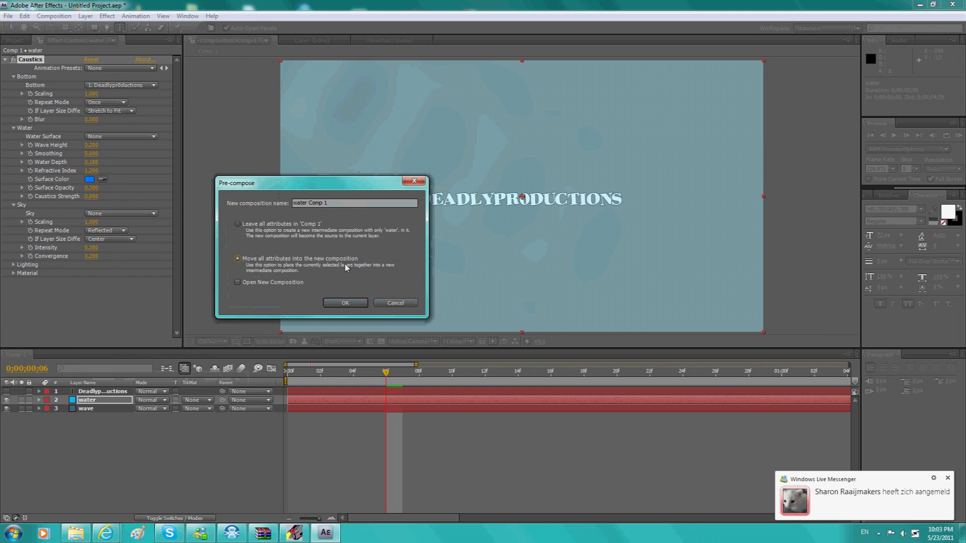
{"action": "left_click", "coordinate": [329, 303]}
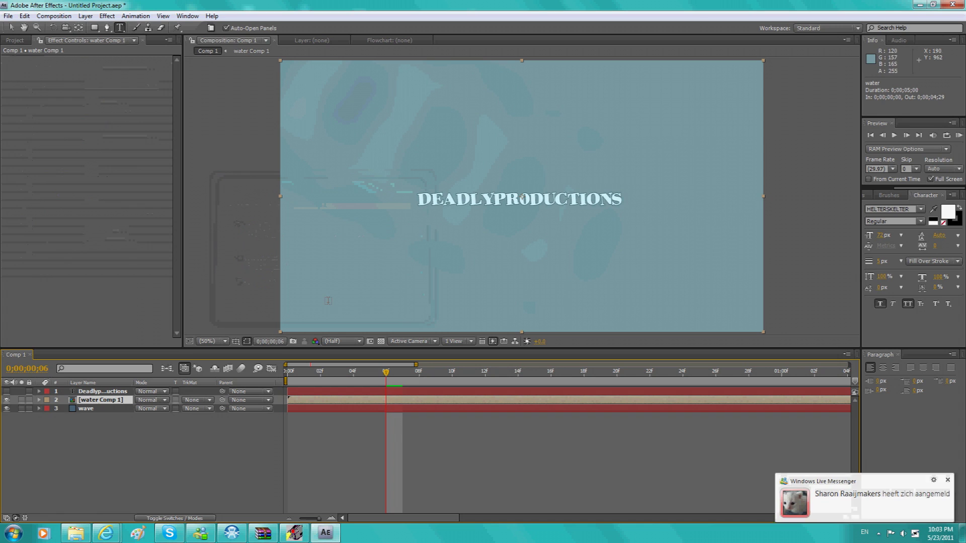
{"action": "left_click", "coordinate": [113, 392]}
{"action": "left_click", "coordinate": [113, 402]}
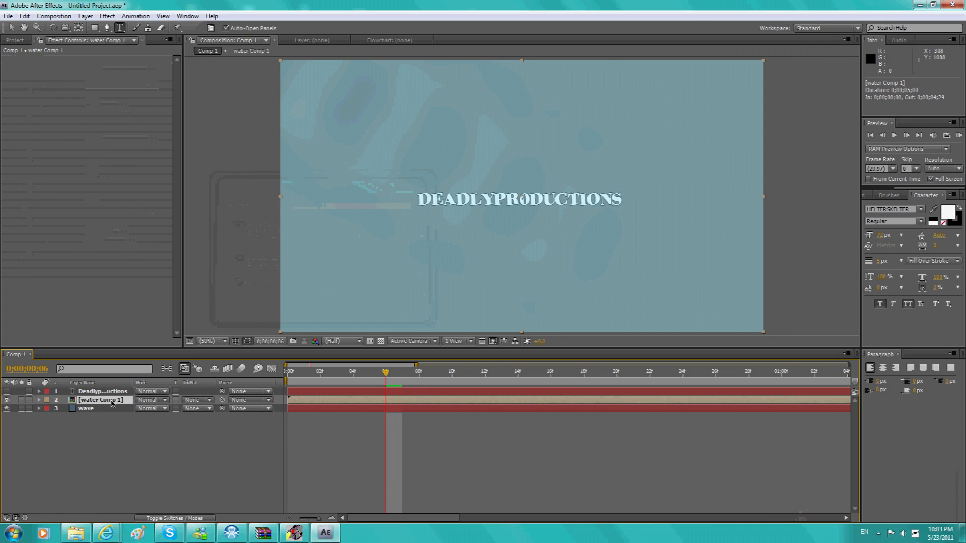
{"action": "left_click", "coordinate": [105, 411]}
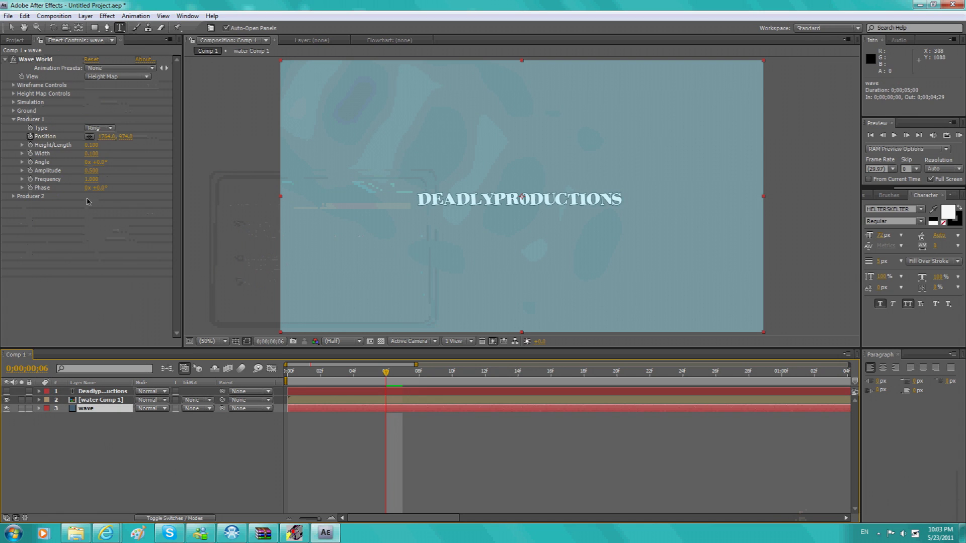
{"action": "left_click", "coordinate": [103, 401]}
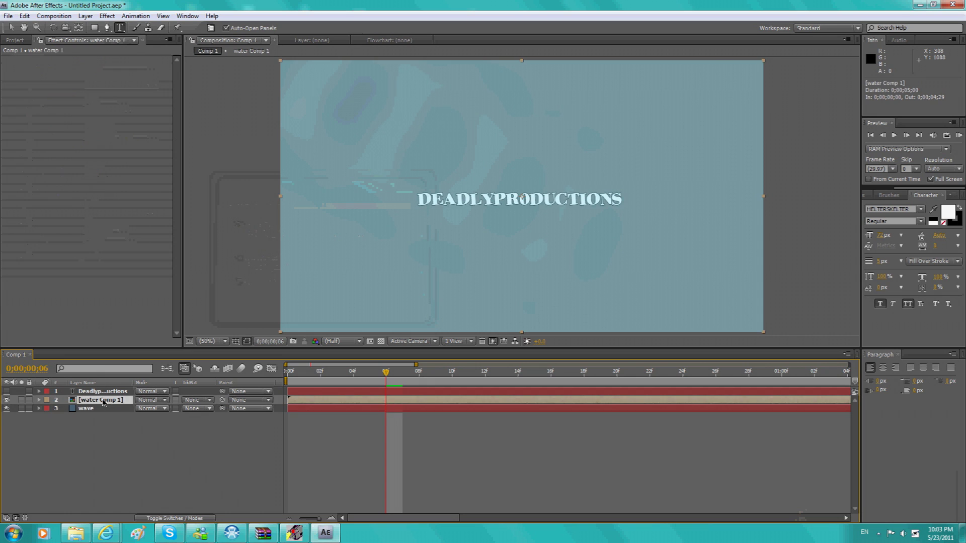
{"action": "left_click", "coordinate": [105, 408]}
{"action": "key", "text": "ctrl+z"}
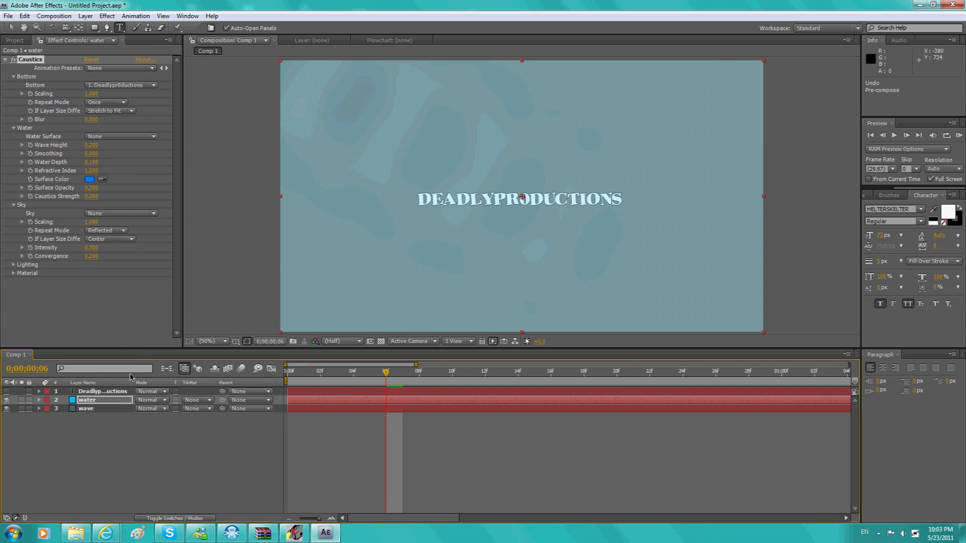
Pre-compose the wave layer into wave Comp 1, moving all attributes.
{"action": "left_click", "coordinate": [90, 408]}
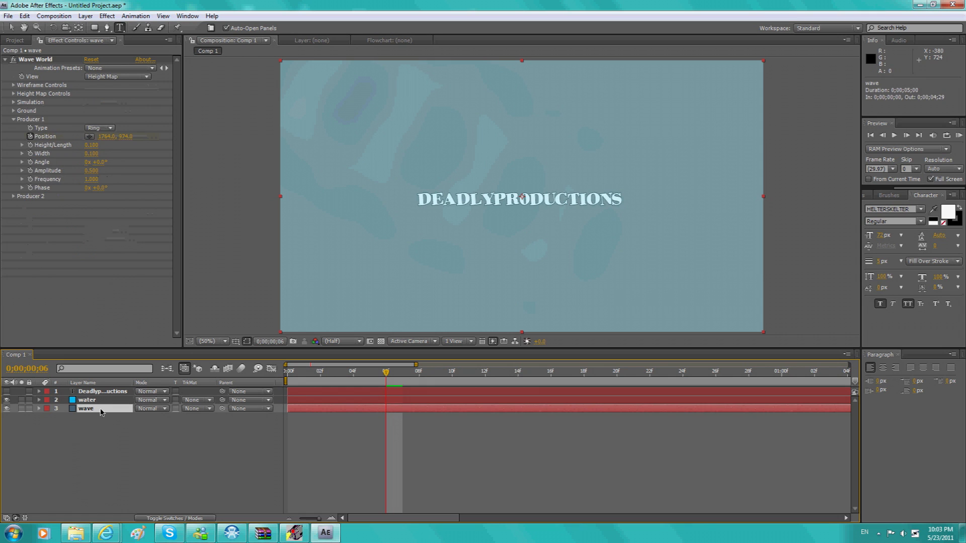
{"action": "left_click", "coordinate": [93, 16]}
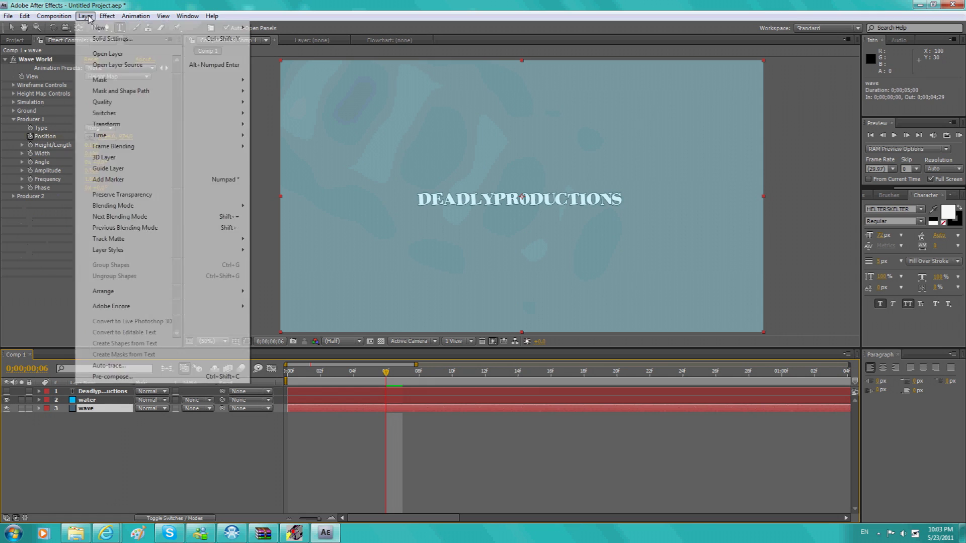
{"action": "left_click", "coordinate": [118, 376]}
{"action": "left_click", "coordinate": [253, 260]}
{"action": "left_click", "coordinate": [334, 302]}
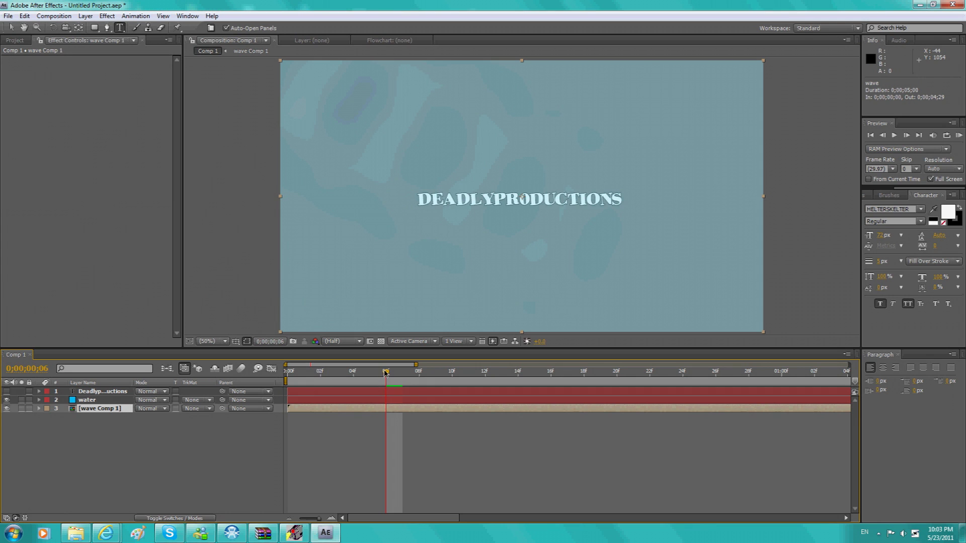
{"action": "left_click", "coordinate": [95, 400]}
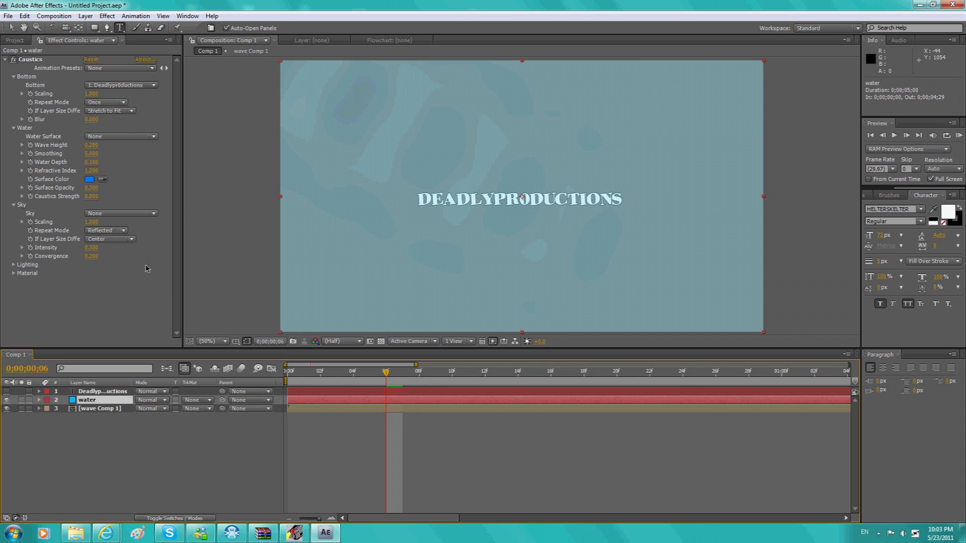
Set the Caustics Water Surface to wave Comp 1.
{"action": "left_click", "coordinate": [133, 139]}
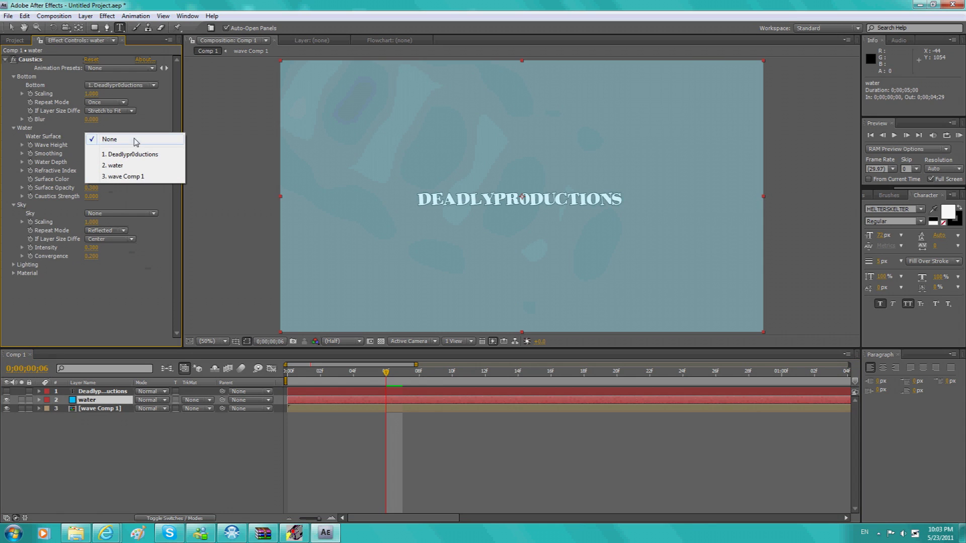
{"action": "left_click", "coordinate": [134, 165]}
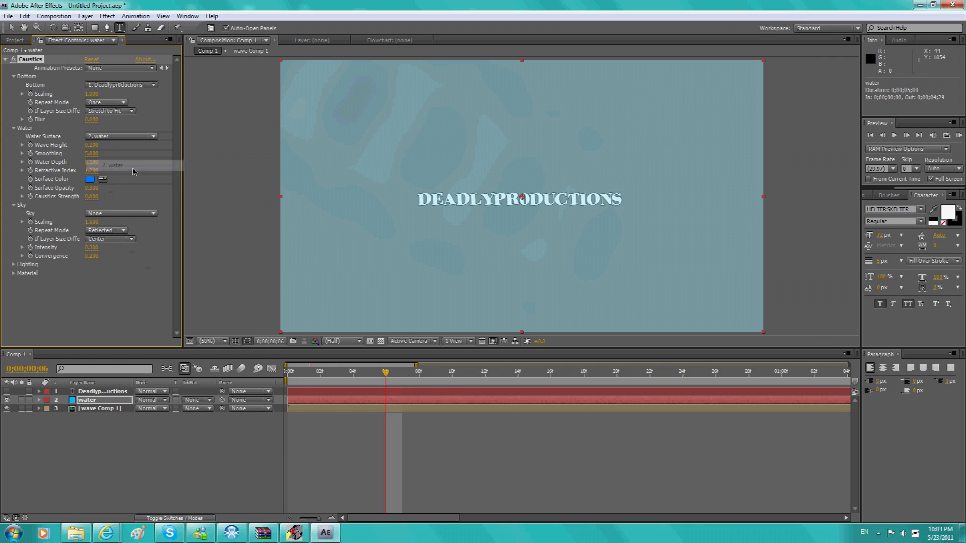
{"action": "left_click", "coordinate": [135, 138]}
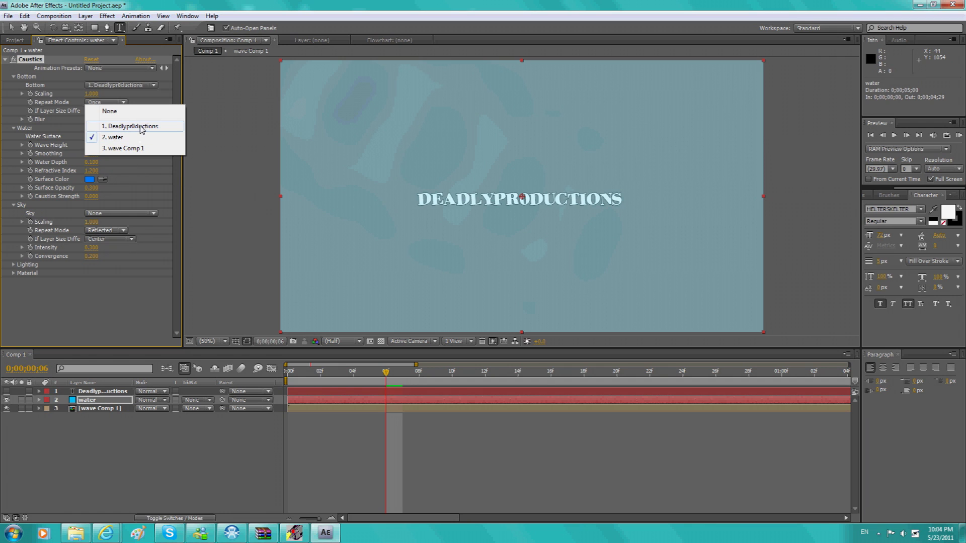
{"action": "left_click", "coordinate": [135, 148]}
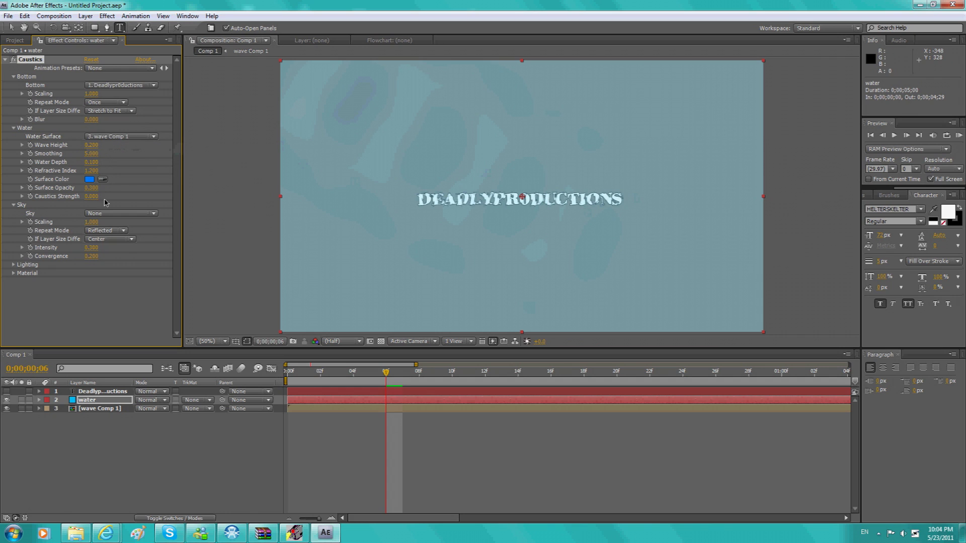
Lower the Surface Opacity and try Caustics Strength at 0.100 before returning it to 0.
{"action": "left_click_drag", "start_coordinate": [88, 188], "coordinate": [95, 188]}
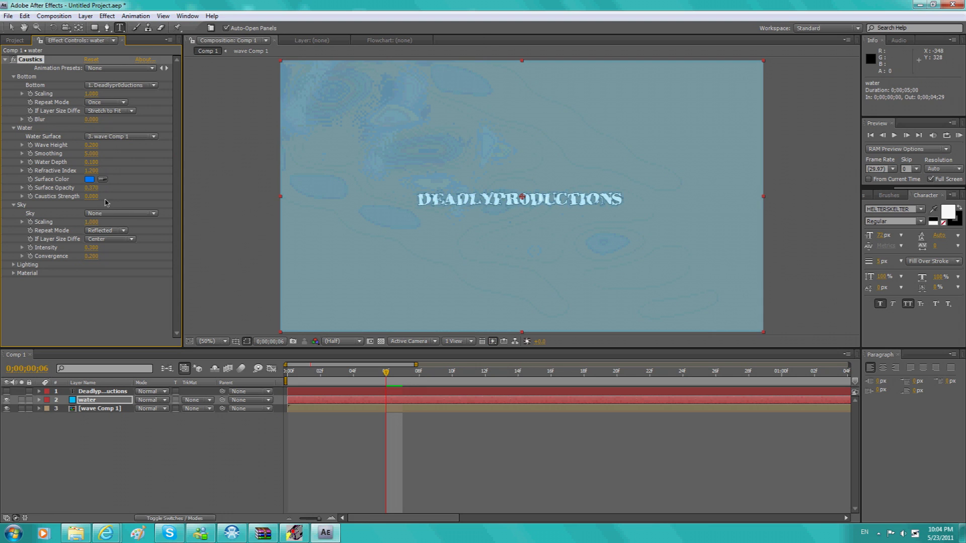
{"action": "left_click_drag", "start_coordinate": [92, 196], "coordinate": [101, 196]}
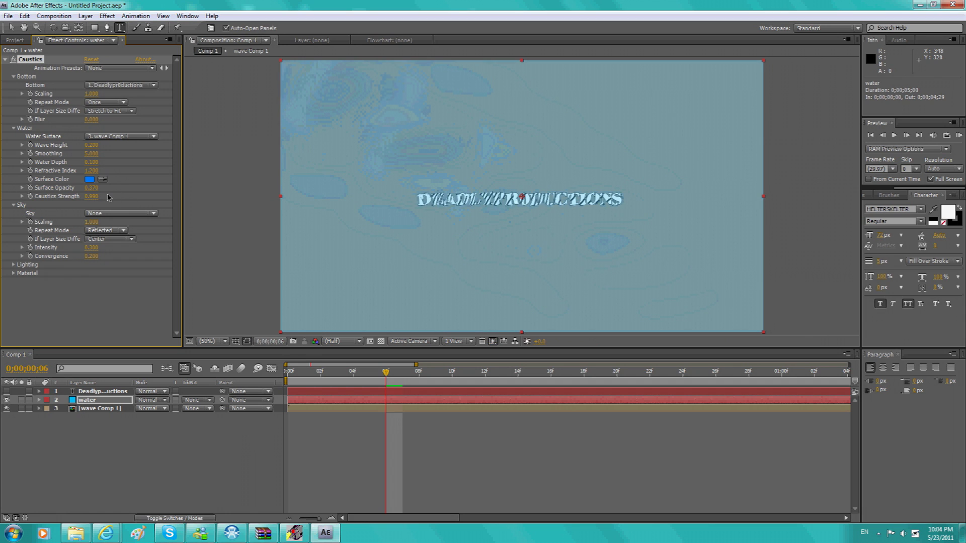
{"action": "left_click_drag", "start_coordinate": [96, 197], "coordinate": [69, 198]}
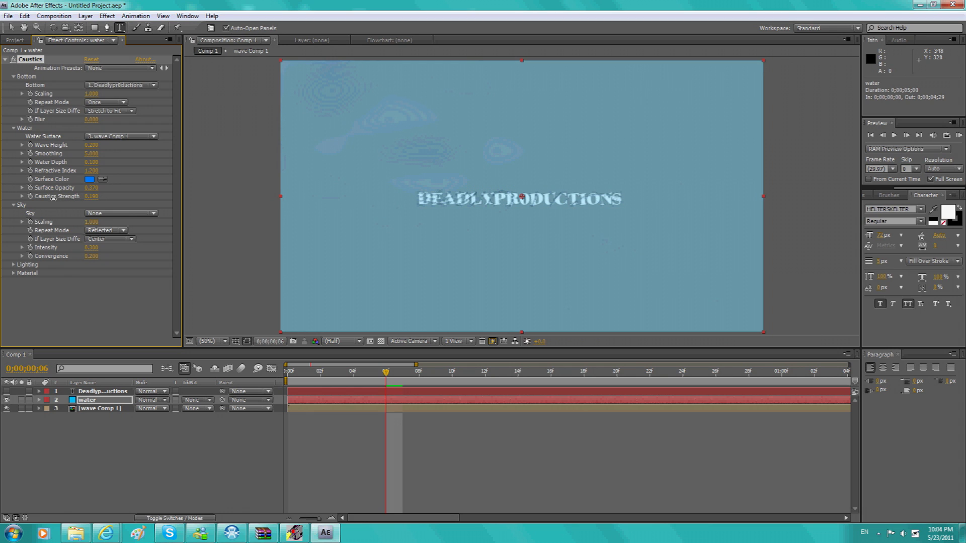
{"action": "left_click_drag", "start_coordinate": [46, 198], "coordinate": [40, 198]}
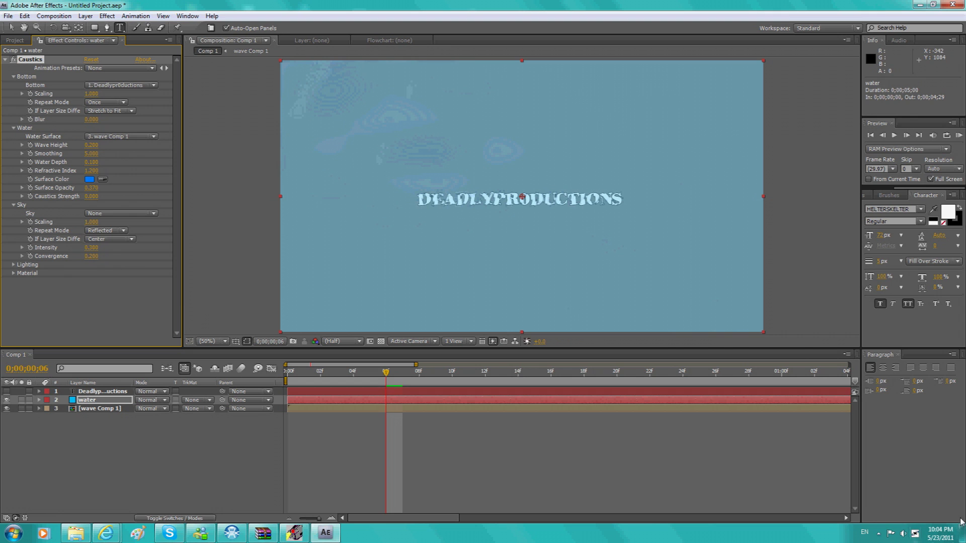
{"action": "left_click", "coordinate": [961, 532]}
Import clouds.jpg into the project and add it as the top layer of Comp 1.
{"action": "left_click_drag", "start_coordinate": [183, 418], "coordinate": [304, 462]}
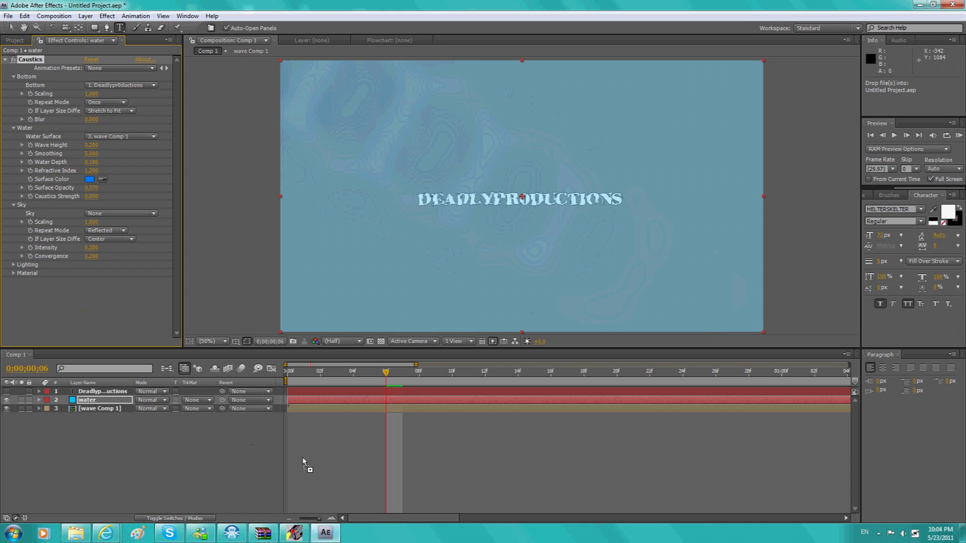
{"action": "mouse_move", "coordinate": [304, 462]}
{"action": "left_mouse_down"}
{"action": "mouse_move", "coordinate": [21, 44]}
{"action": "mouse_move", "coordinate": [33, 190]}
{"action": "left_mouse_up"}
{"action": "left_click_drag", "start_coordinate": [44, 134], "coordinate": [102, 389]}
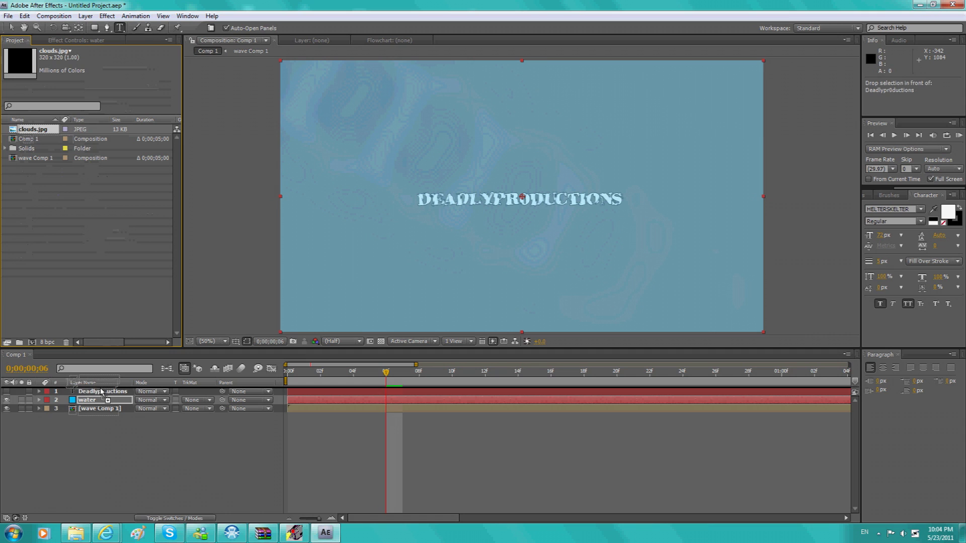
{"action": "left_click_drag", "start_coordinate": [102, 389], "coordinate": [103, 387]}
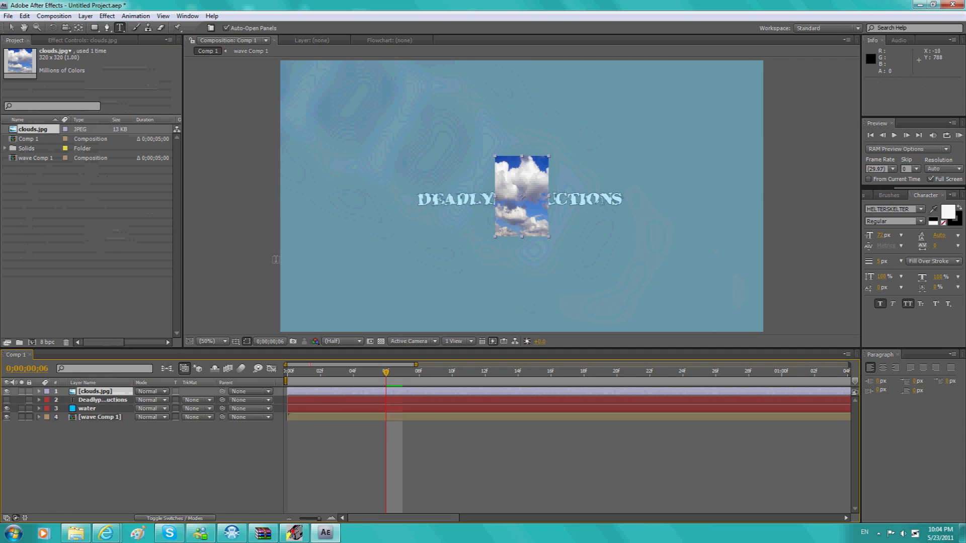
Hide the clouds layer and bring up the water layer's Caustics effect controls.
{"action": "left_click", "coordinate": [6, 391]}
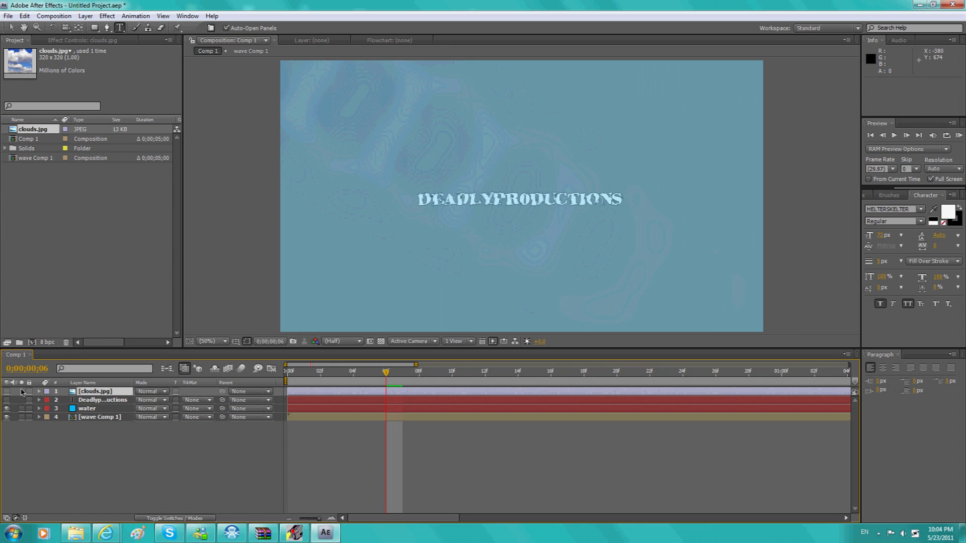
{"action": "left_click", "coordinate": [87, 408]}
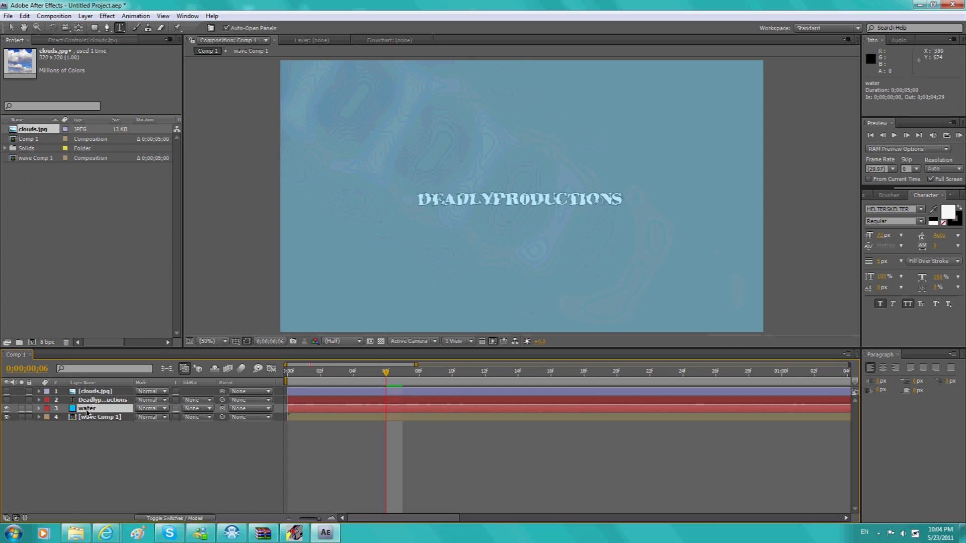
{"action": "left_click", "coordinate": [75, 40]}
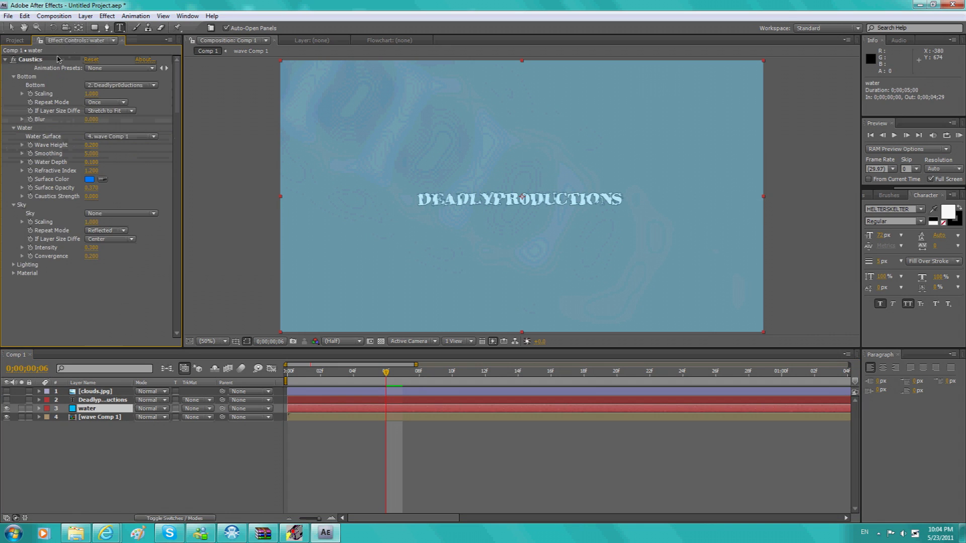
Set the Caustics Sky to 1. clouds.jpg with Repeat Mode Once and Stretch to Fit.
{"action": "left_click", "coordinate": [104, 212]}
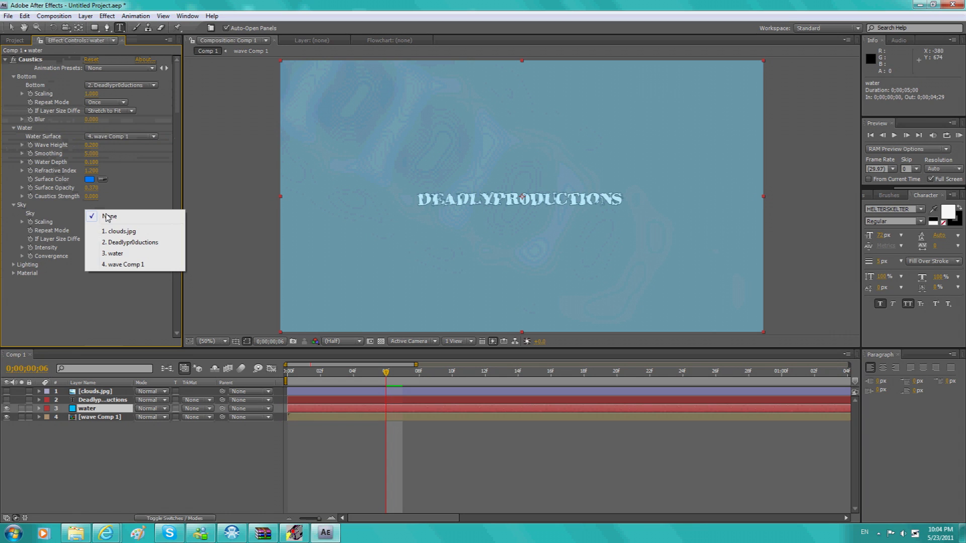
{"action": "left_click", "coordinate": [114, 229]}
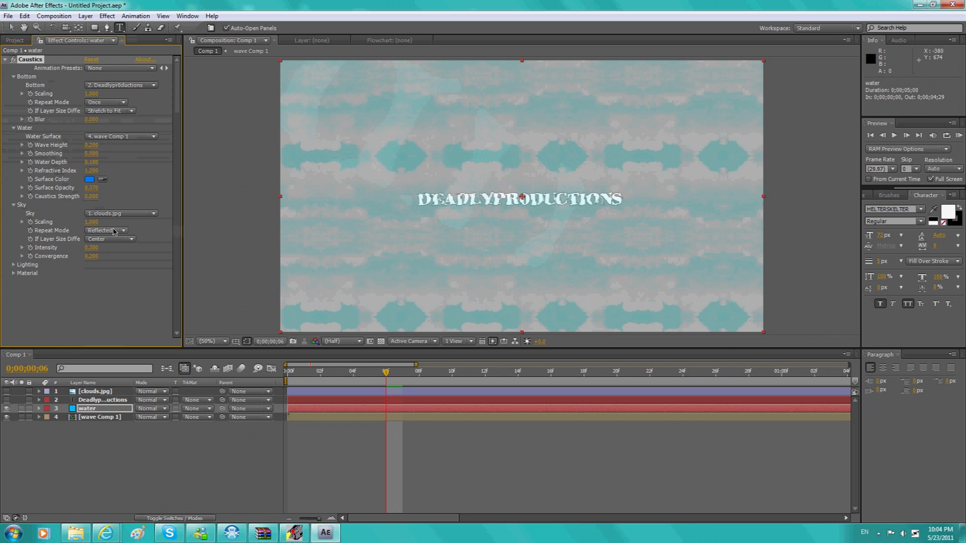
{"action": "left_click", "coordinate": [117, 231]}
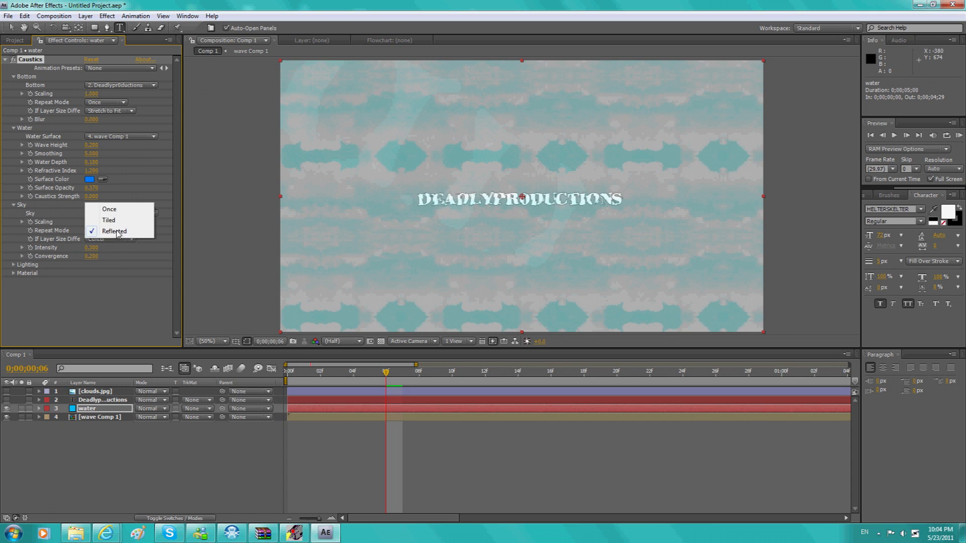
{"action": "left_click", "coordinate": [109, 209]}
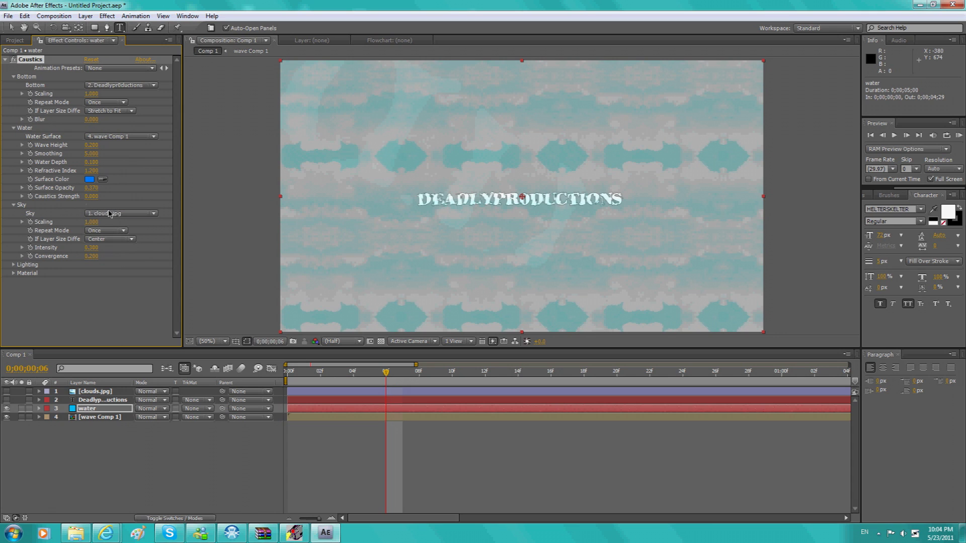
{"action": "left_click", "coordinate": [120, 239]}
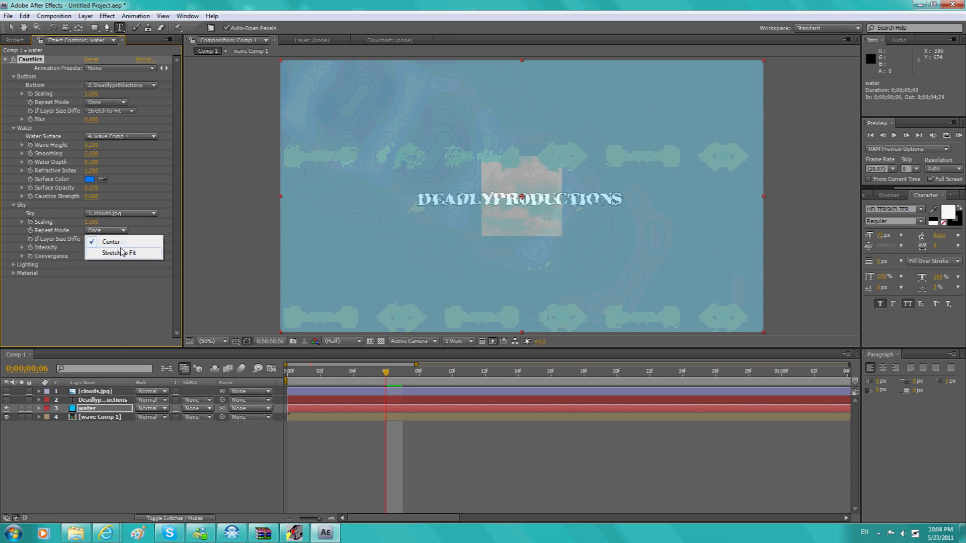
{"action": "left_click", "coordinate": [122, 254]}
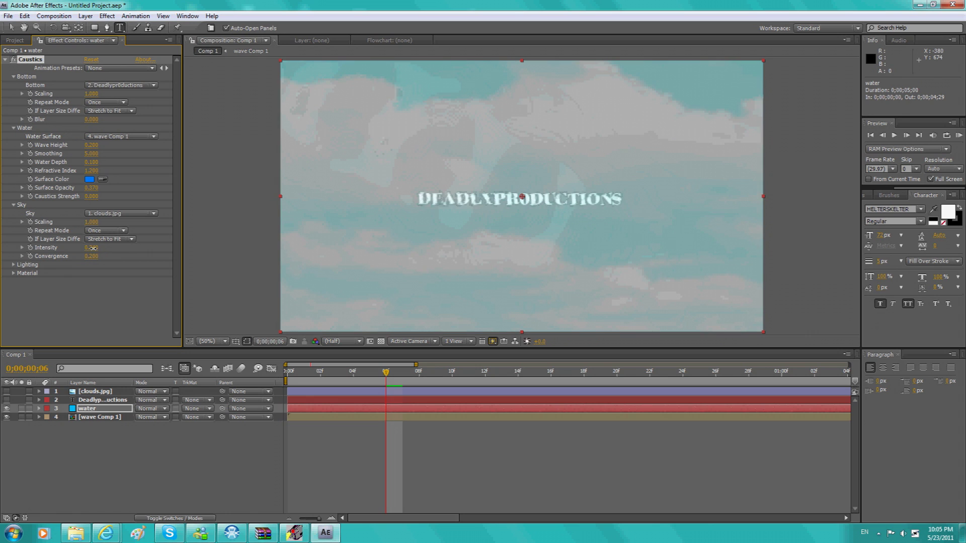
Lower the sky Intensity, set Convergence to 0.250, and expand the Lighting settings.
{"action": "left_click_drag", "start_coordinate": [91, 247], "coordinate": [81, 249]}
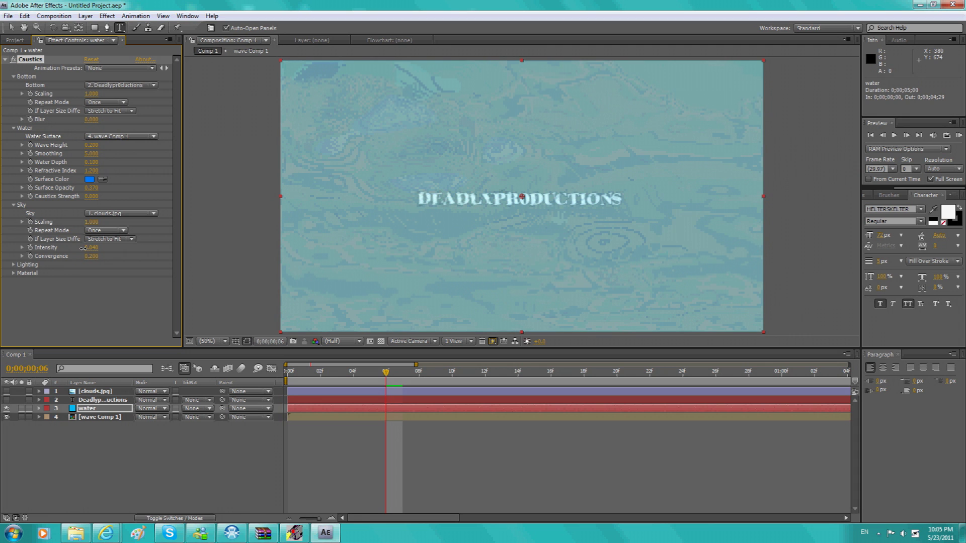
{"action": "left_click_drag", "start_coordinate": [86, 248], "coordinate": [91, 247]}
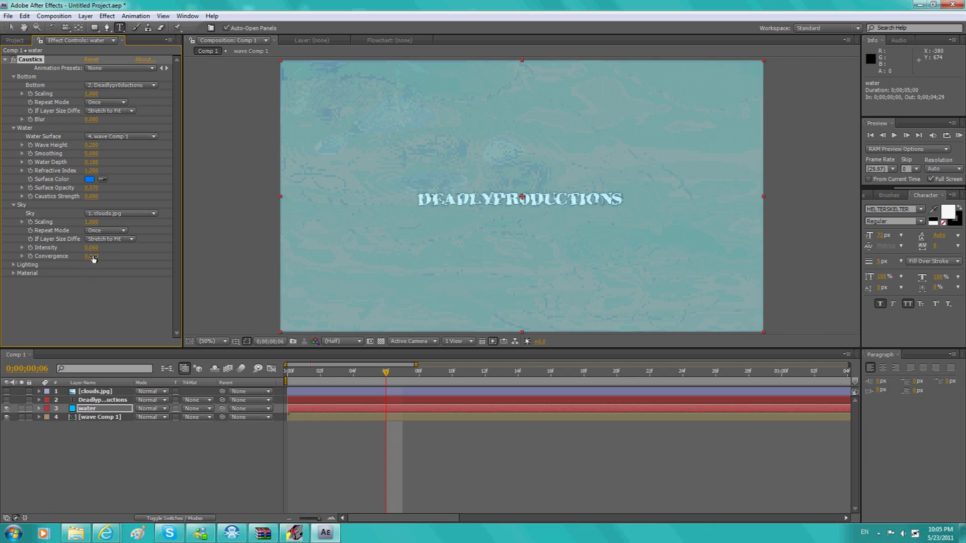
{"action": "left_click_drag", "start_coordinate": [94, 256], "coordinate": [106, 264]}
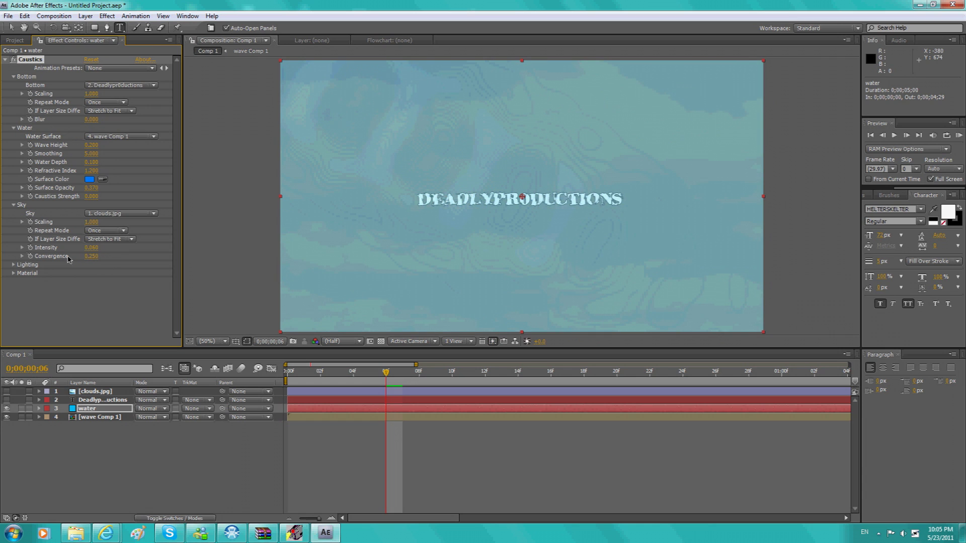
{"action": "left_click", "coordinate": [14, 265]}
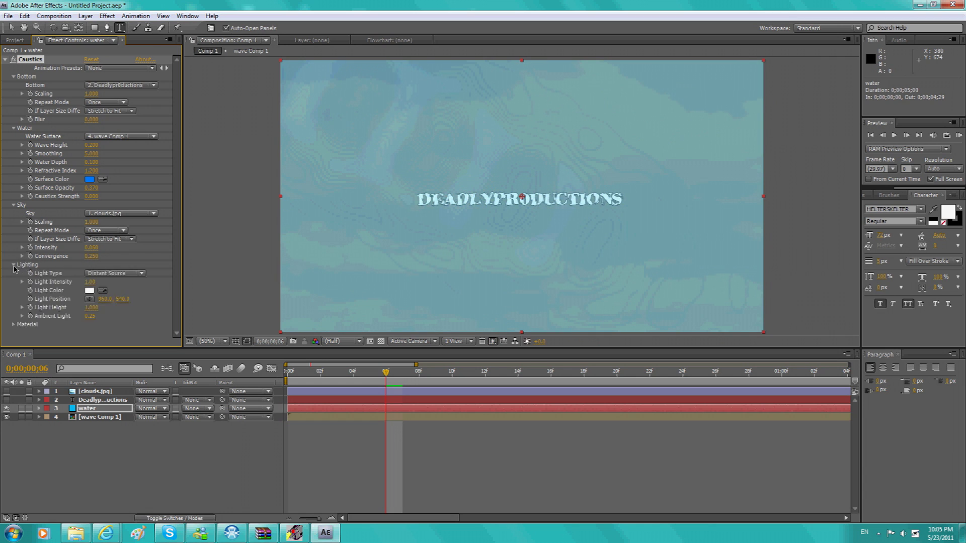
Set the caustics Light Color to a bright yellow.
{"action": "left_click", "coordinate": [89, 291]}
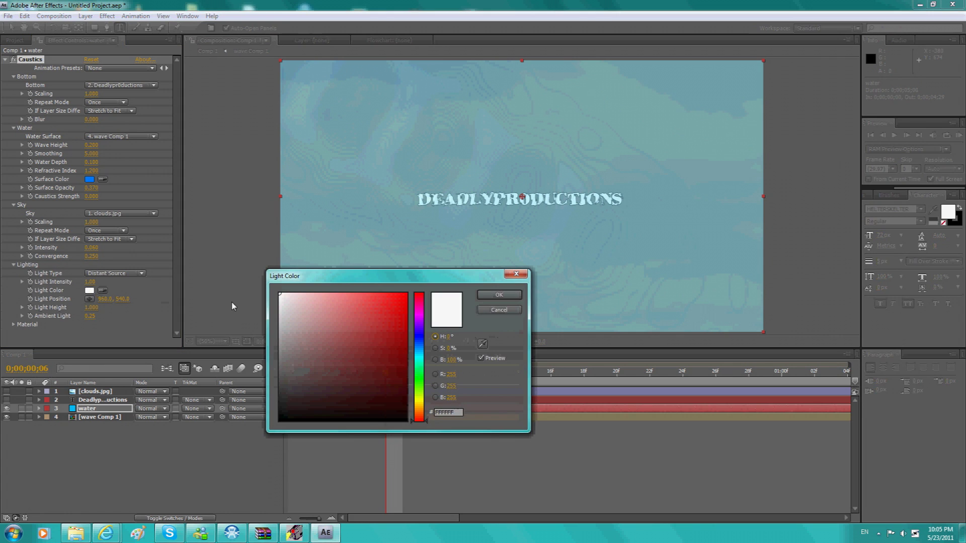
{"action": "left_click", "coordinate": [419, 400]}
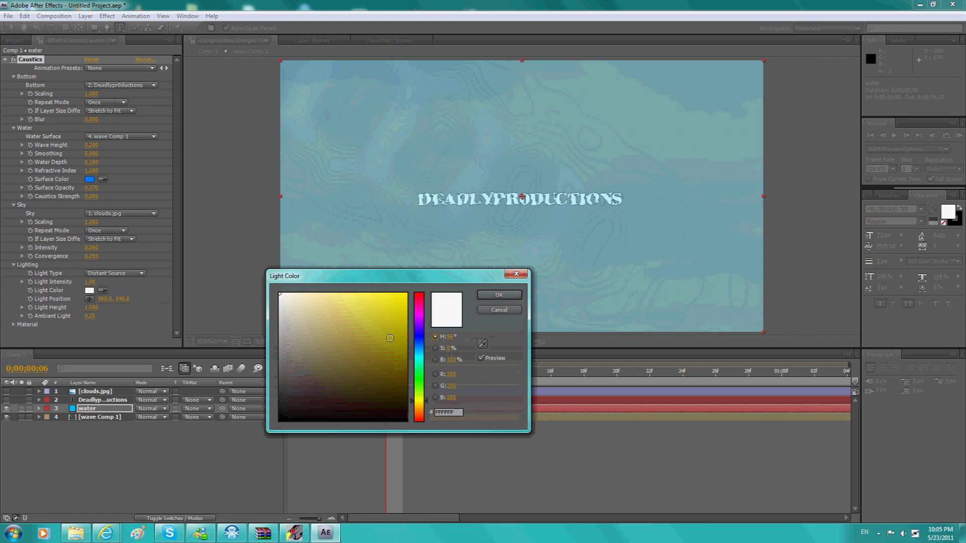
{"action": "left_click", "coordinate": [399, 314]}
{"action": "left_click_drag", "start_coordinate": [399, 314], "coordinate": [399, 301]}
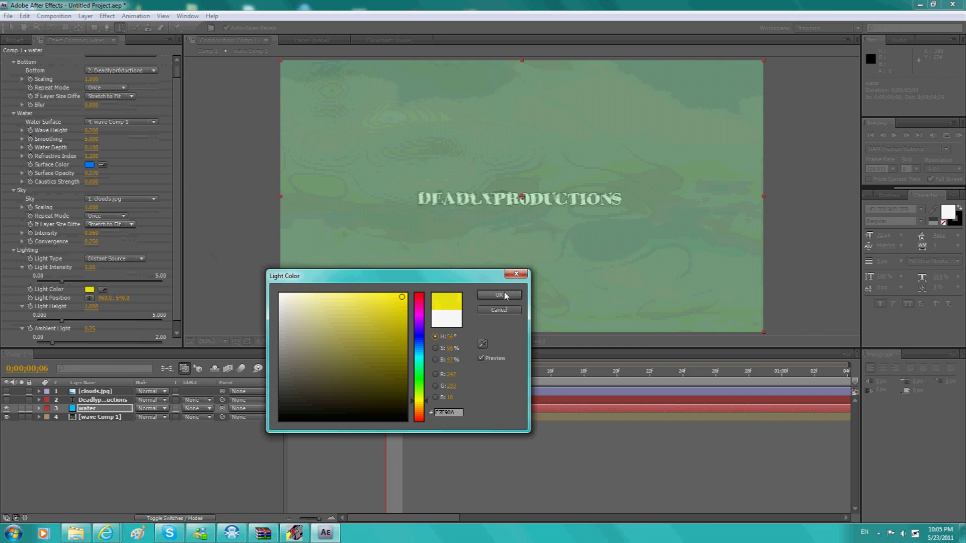
{"action": "left_click", "coordinate": [499, 296]}
Make the light a Point Source and position it left of the title.
{"action": "left_click", "coordinate": [139, 259]}
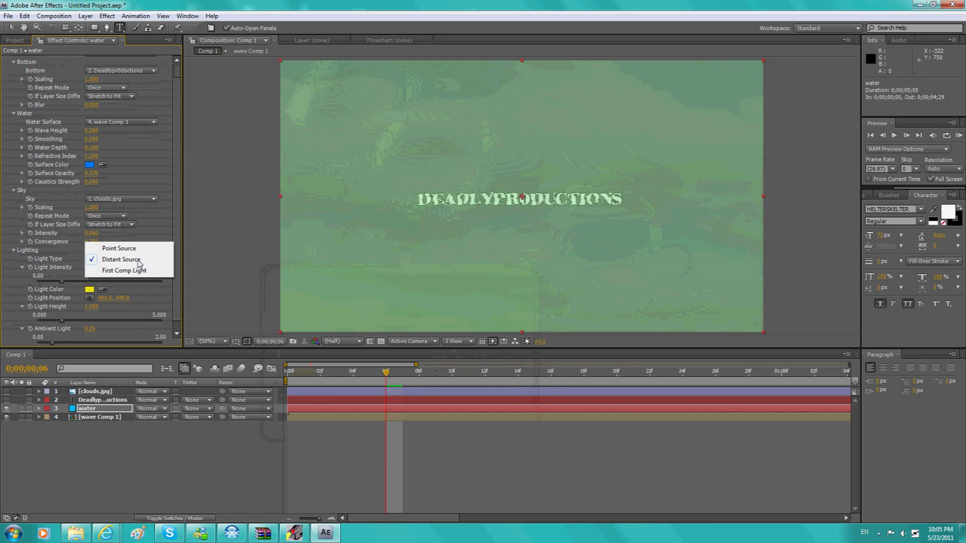
{"action": "left_click", "coordinate": [122, 250]}
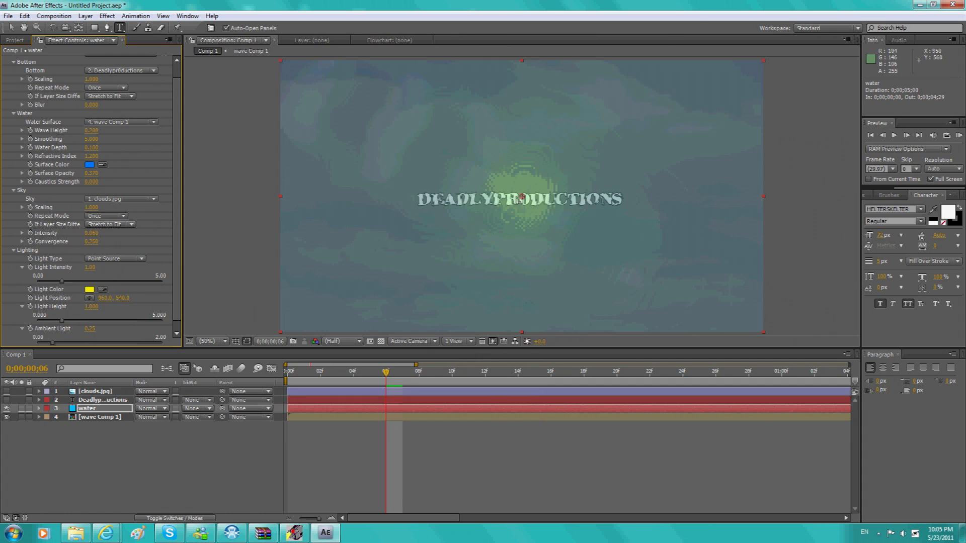
{"action": "left_click", "coordinate": [12, 28]}
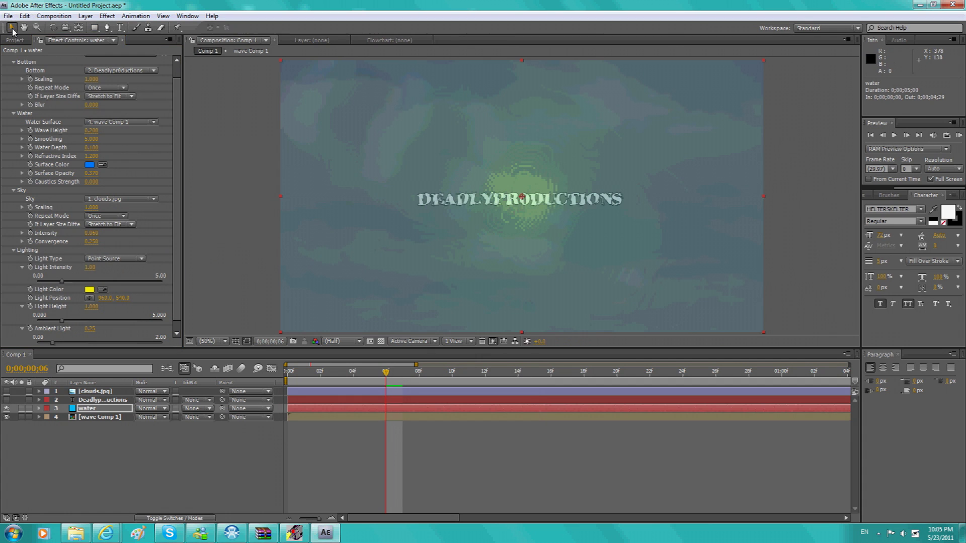
{"action": "left_click_drag", "start_coordinate": [522, 197], "coordinate": [438, 196]}
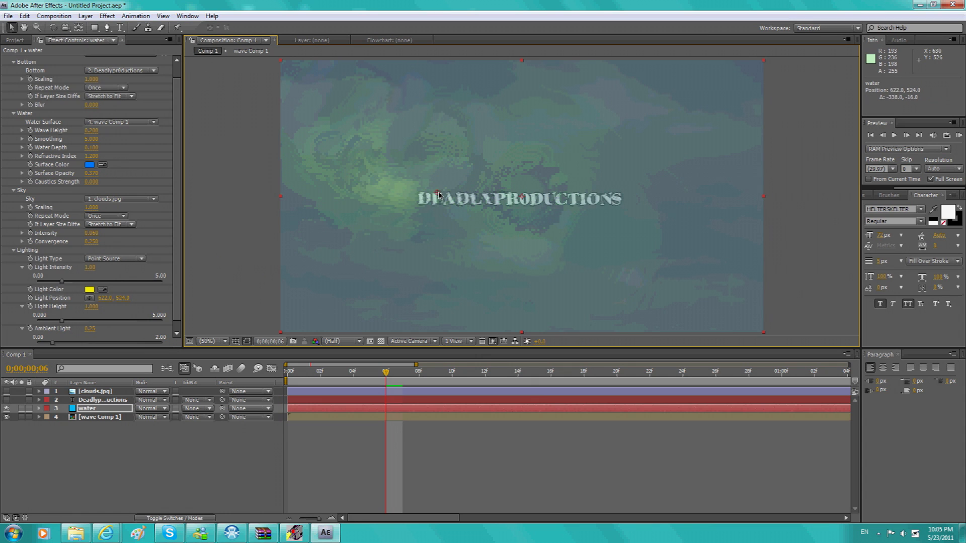
{"action": "left_click_drag", "start_coordinate": [438, 196], "coordinate": [436, 195]}
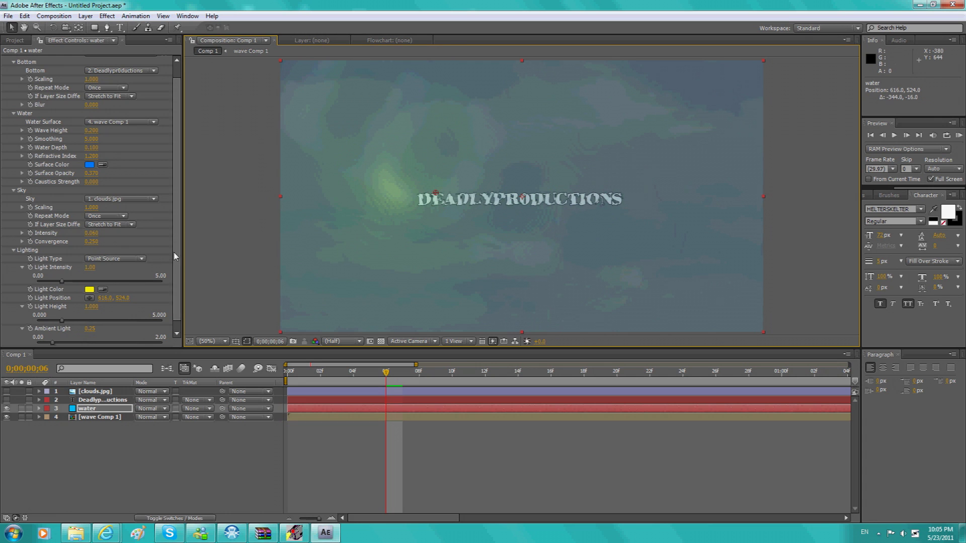
Lower Ambient Light to 0.09 and step the current time back one frame.
{"action": "mouse_move", "coordinate": [52, 345]}
{"action": "left_mouse_down"}
{"action": "mouse_move", "coordinate": [39, 344]}
{"action": "mouse_move", "coordinate": [94, 321]}
{"action": "mouse_move", "coordinate": [57, 317]}
{"action": "mouse_move", "coordinate": [76, 320]}
{"action": "mouse_move", "coordinate": [45, 343]}
{"action": "left_mouse_up"}
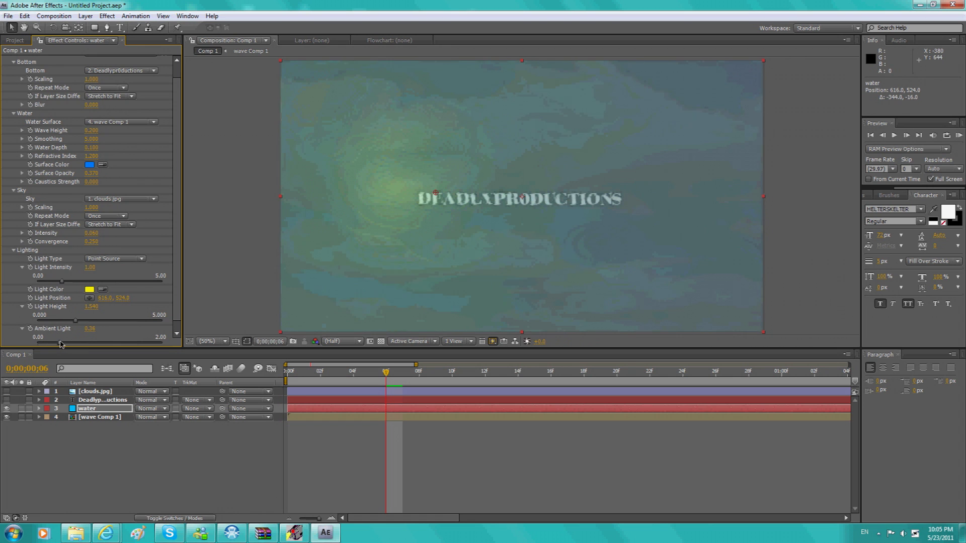
{"action": "left_click_drag", "start_coordinate": [45, 343], "coordinate": [41, 344]}
{"action": "scroll", "coordinate": [116, 226], "scroll_direction": "down", "scroll_amount": 1}
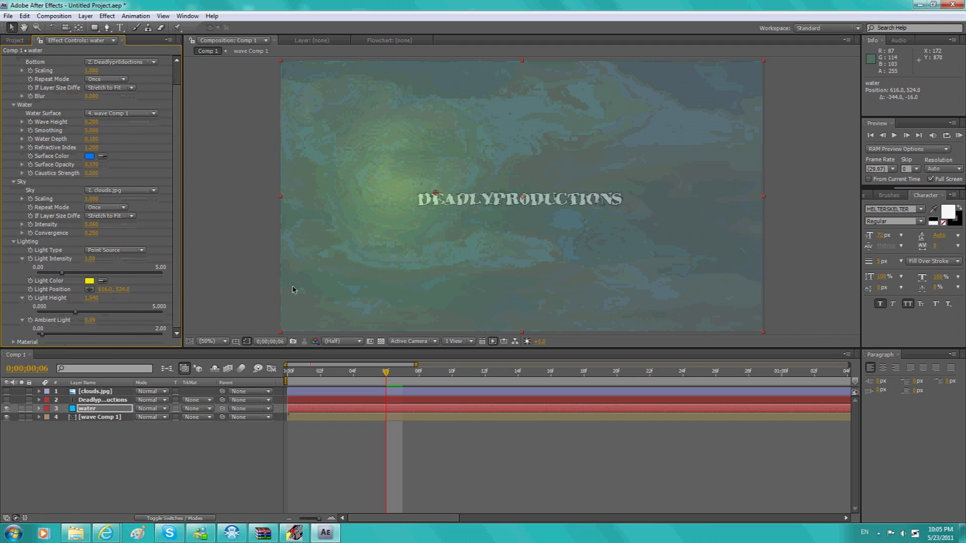
{"action": "left_click", "coordinate": [883, 135]}
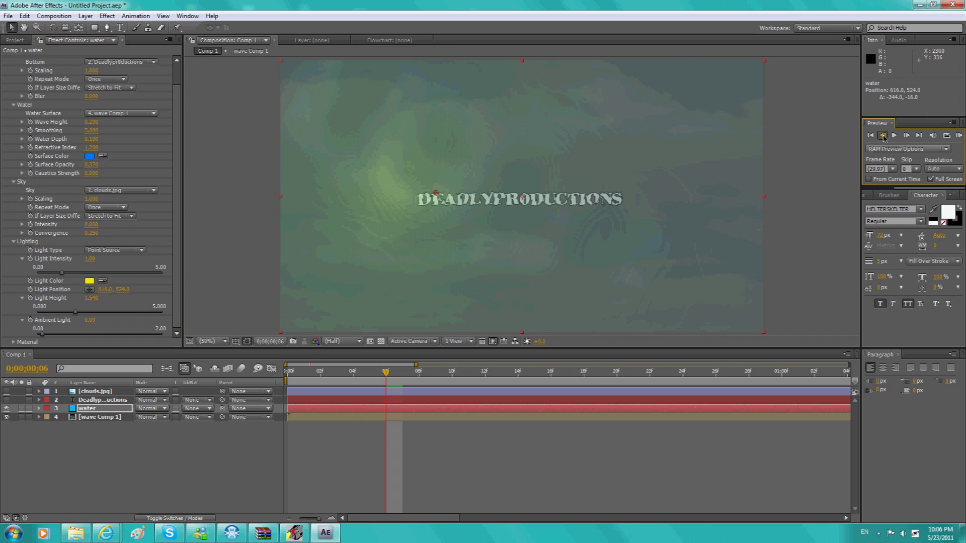
Preview Comp 1's rippling yellow-lit DEADLYPRODUCTIONS animation, then stop playback.
{"action": "left_click", "coordinate": [894, 136]}
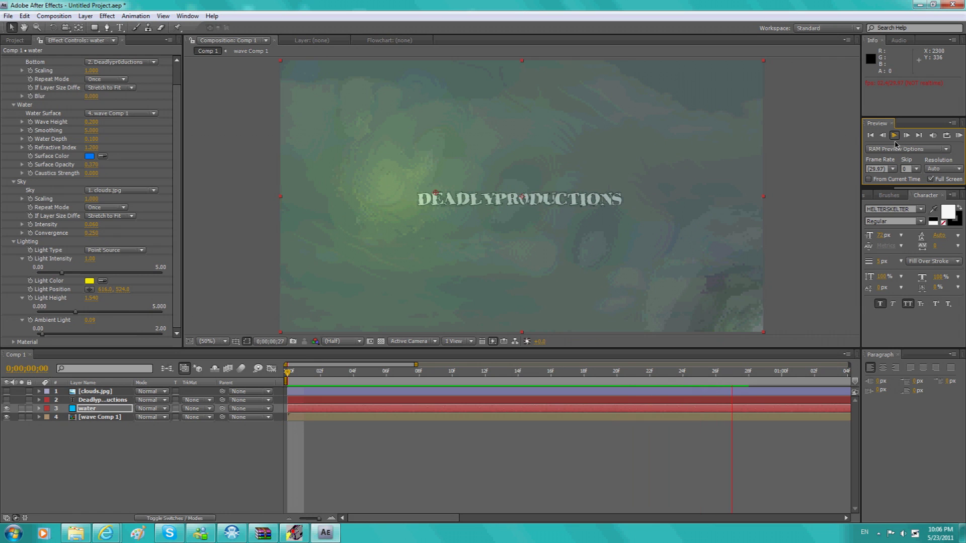
{"action": "left_click", "coordinate": [896, 138]}
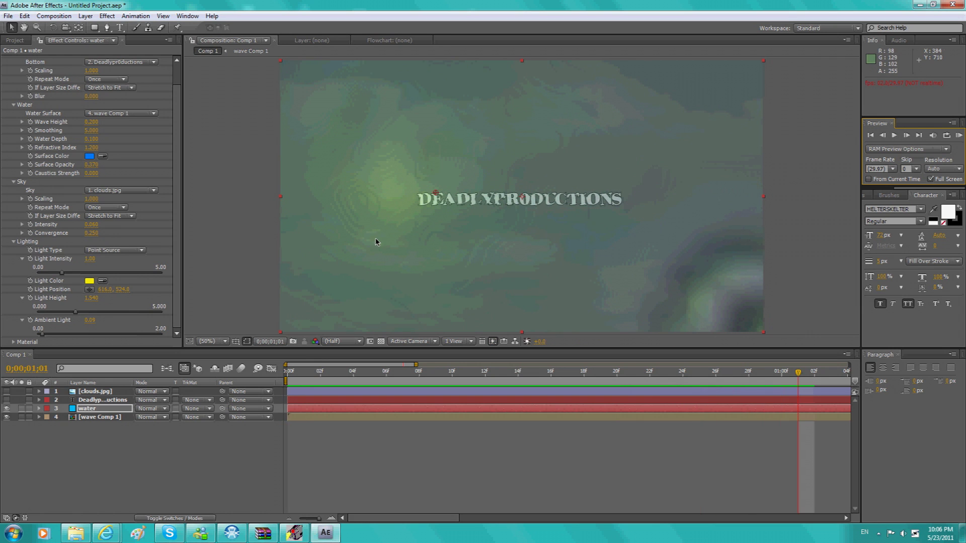